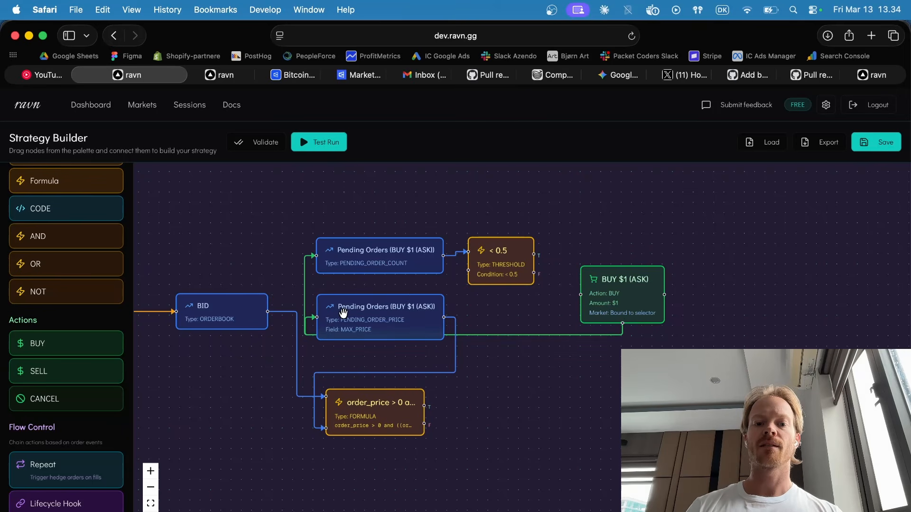
# Rearrange the canvas: move the two Pending Orders nodes and the < 0.5 threshold node up, and place BUY $1 (ASK) beyond the threshold.
pyautogui.moveTo(343, 313); pyautogui.dragTo(351, 302)
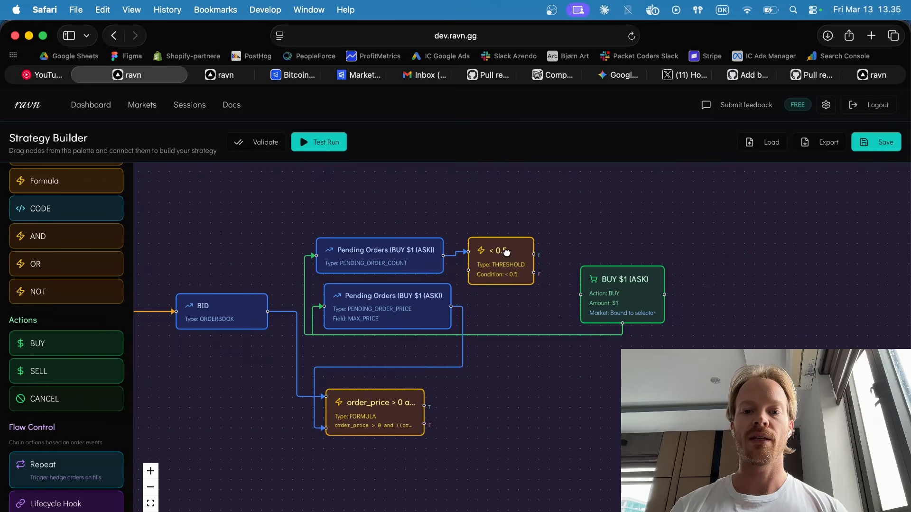
pyautogui.moveTo(505, 258); pyautogui.dragTo(517, 220)
pyautogui.moveTo(387, 261); pyautogui.dragTo(404, 228)
pyautogui.moveTo(410, 313); pyautogui.dragTo(416, 284)
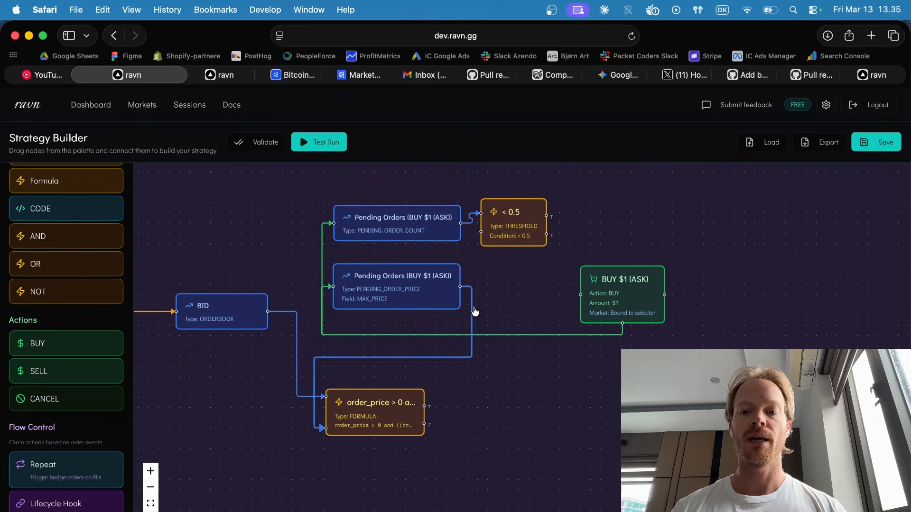
pyautogui.moveTo(641, 294); pyautogui.dragTo(593, 290)
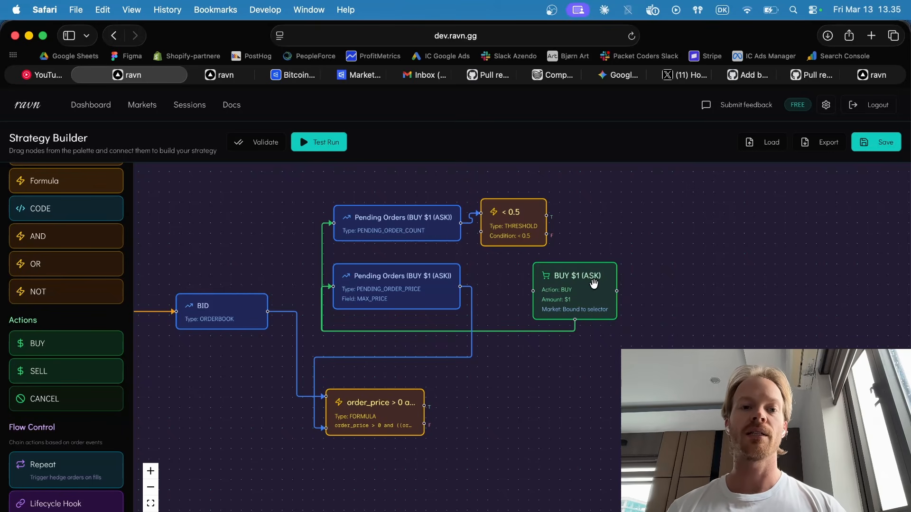
pyautogui.moveTo(593, 284); pyautogui.dragTo(649, 238)
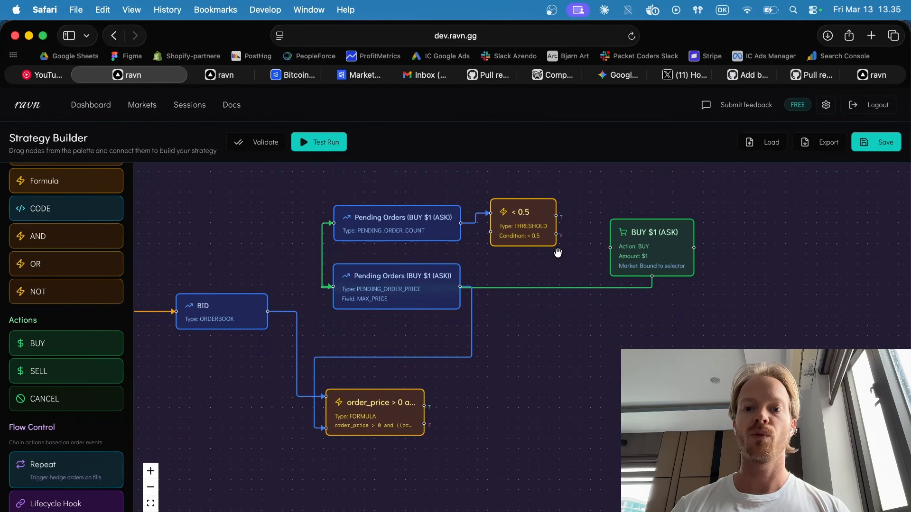
# Set the threshold condition fed by the pending order count to Equal (==) with a value of 0.
pyautogui.click(420, 219)
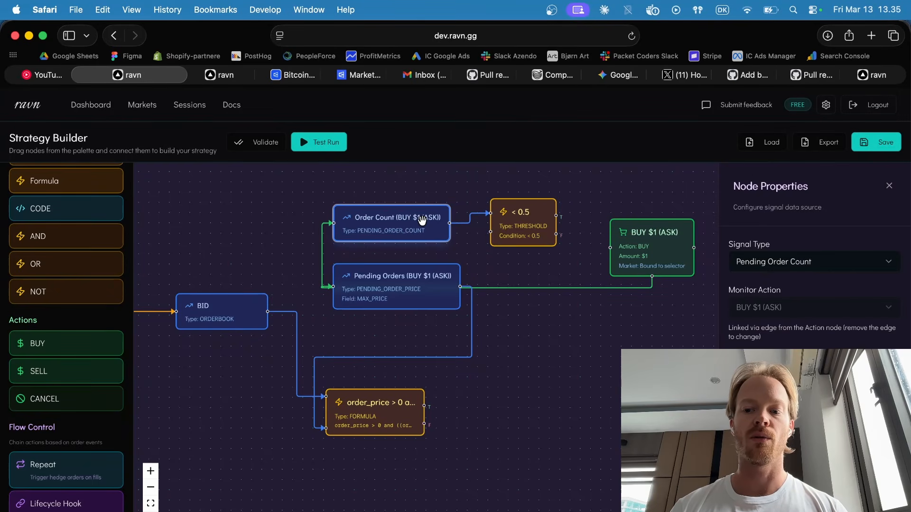
pyautogui.click(528, 219)
pyautogui.click(782, 306)
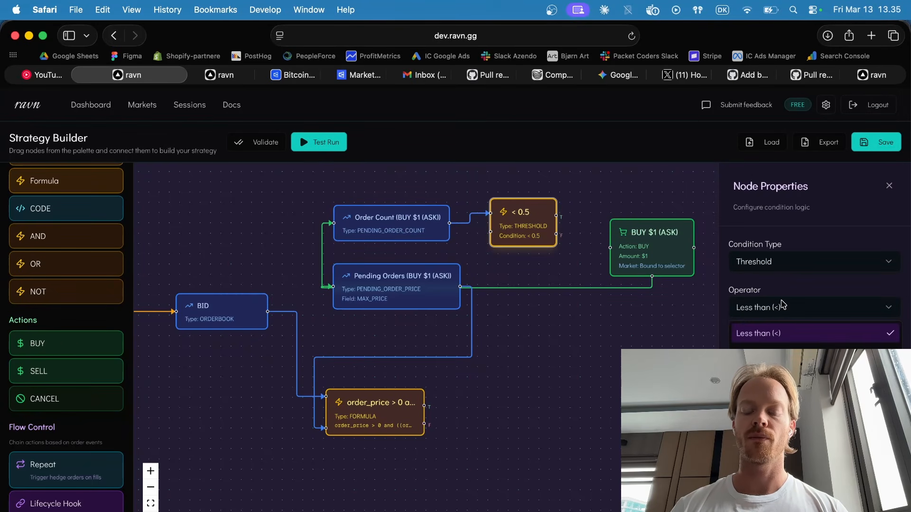
pyautogui.click(773, 429)
pyautogui.click(772, 310)
pyautogui.click(769, 410)
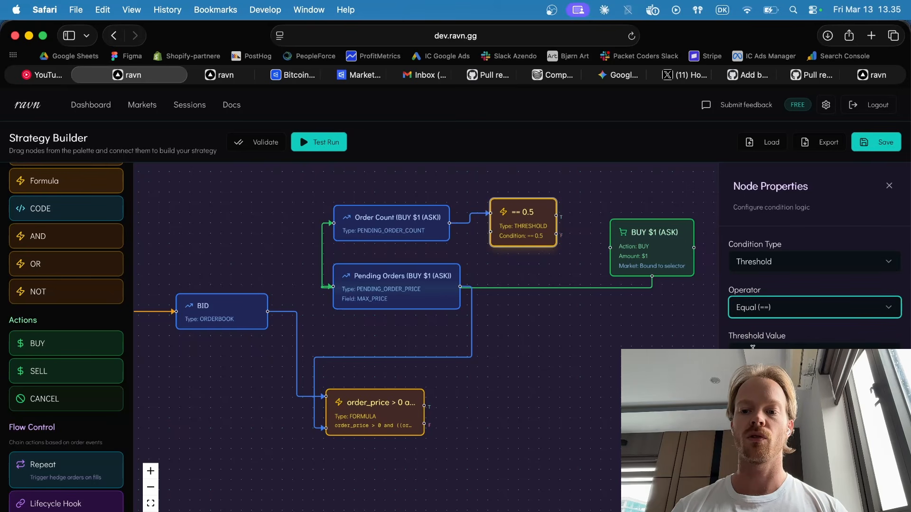
pyautogui.press('Tab')
pyautogui.write('0')
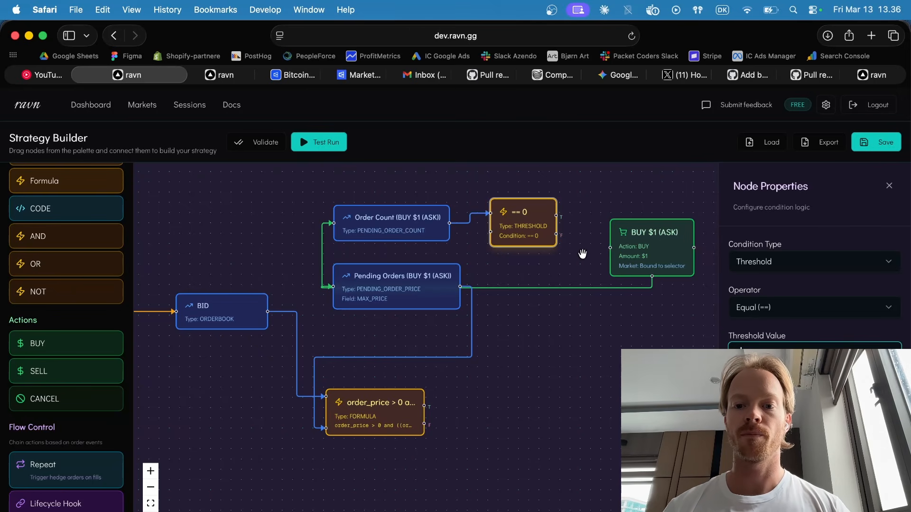
# Connect the true output of the == 0 threshold node to the BUY node's input.
pyautogui.moveTo(556, 215); pyautogui.dragTo(610, 247)
pyautogui.click(629, 192)
pyautogui.moveTo(630, 193); pyautogui.dragTo(488, 231)
# Set the BUY node's fixed amount to 5 USD.
pyautogui.click(528, 269)
pyautogui.moveTo(527, 269); pyautogui.dragTo(532, 268)
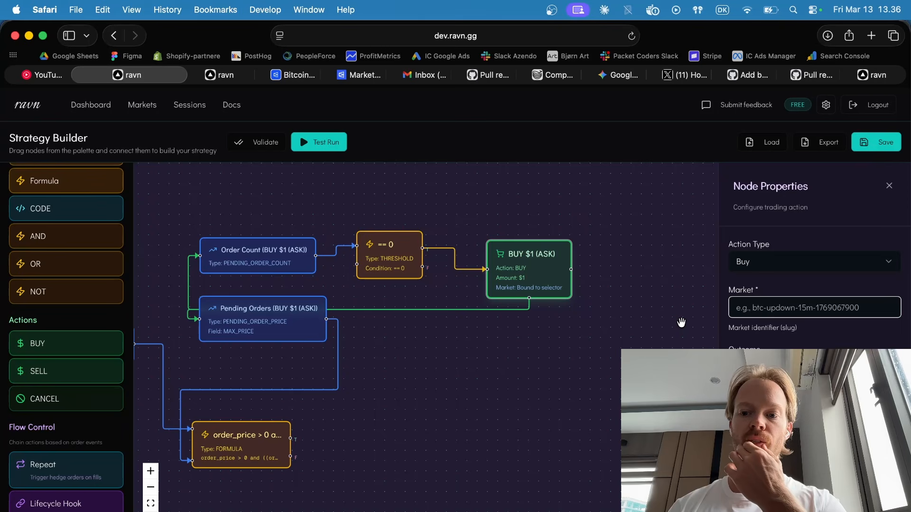
pyautogui.scroll(-3, 815, 256)
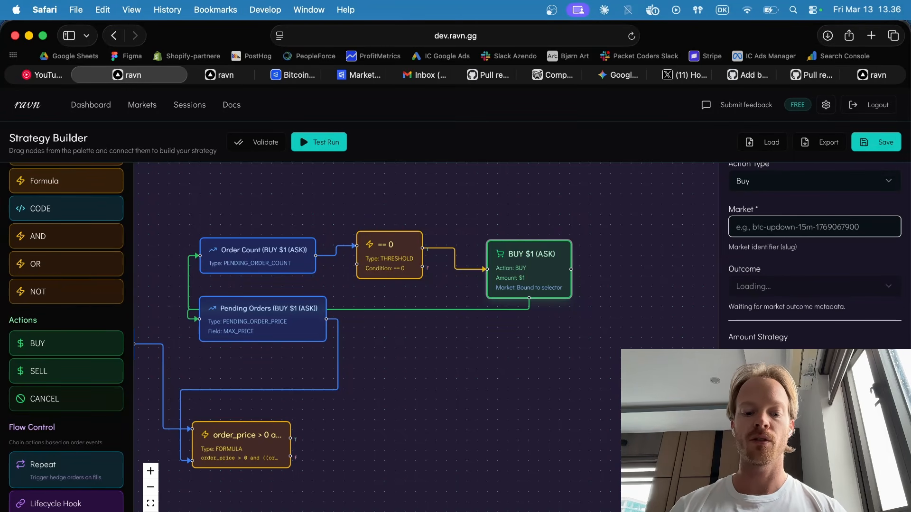
pyautogui.write('5')
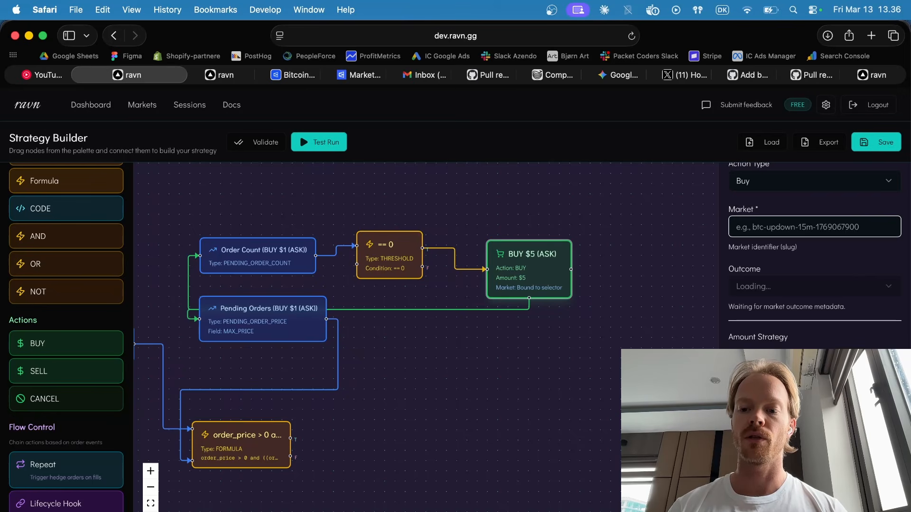
# Change the BUY node's price strategy type to Best Bid.
pyautogui.scroll(-10, 828, 346)
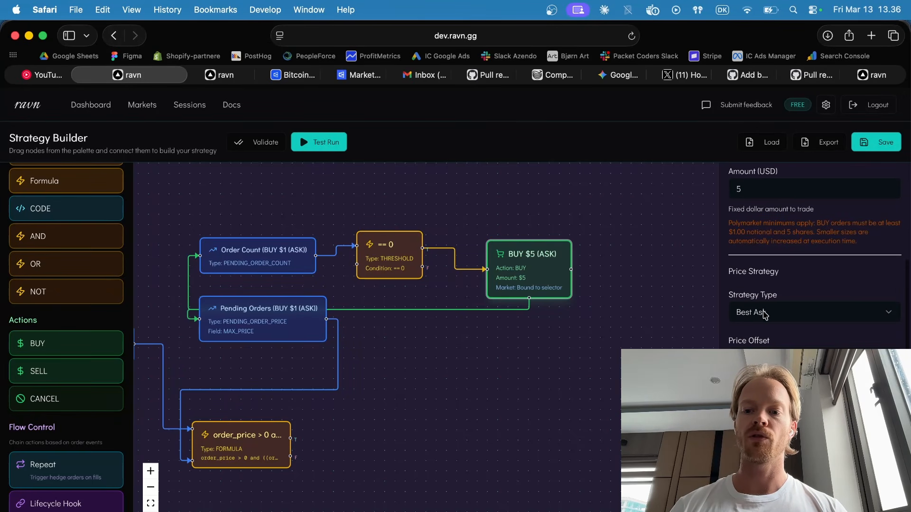
pyautogui.click(765, 315)
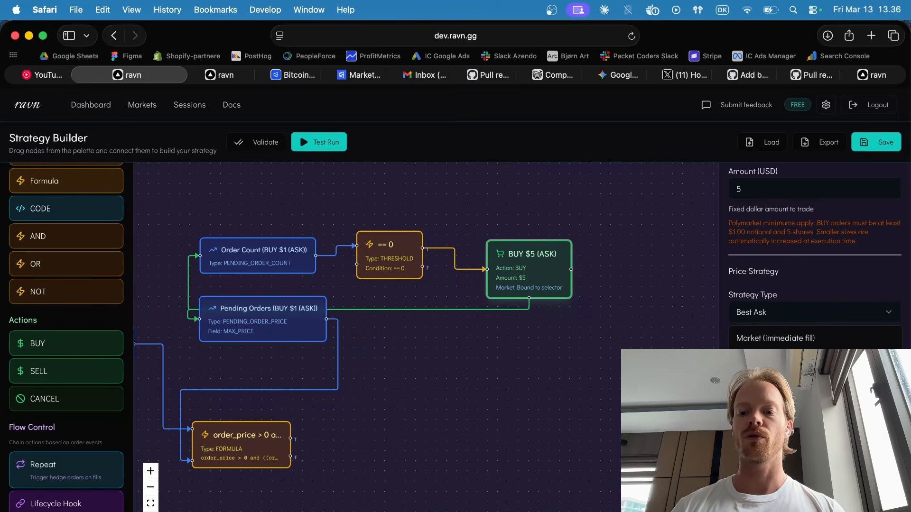
pyautogui.click(765, 361)
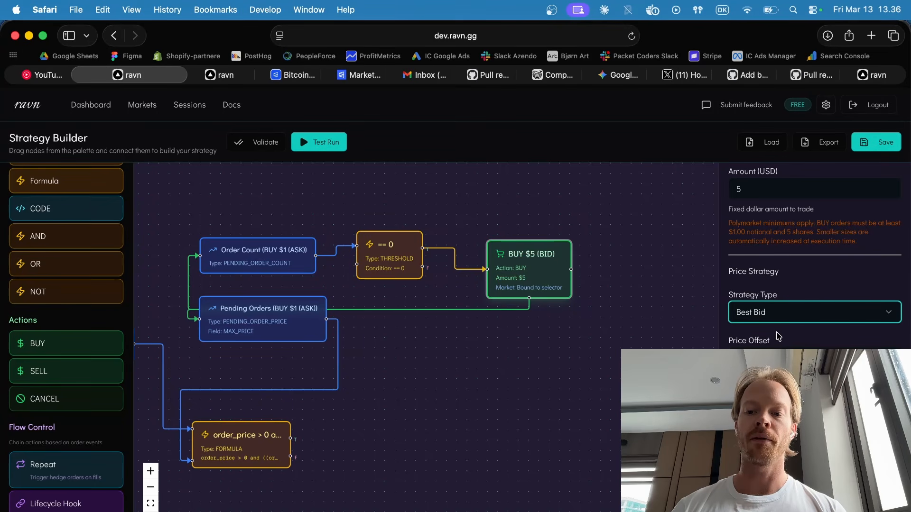
# Set the BUY node's stop loss and take profit percentages to 0.
pyautogui.click(774, 350)
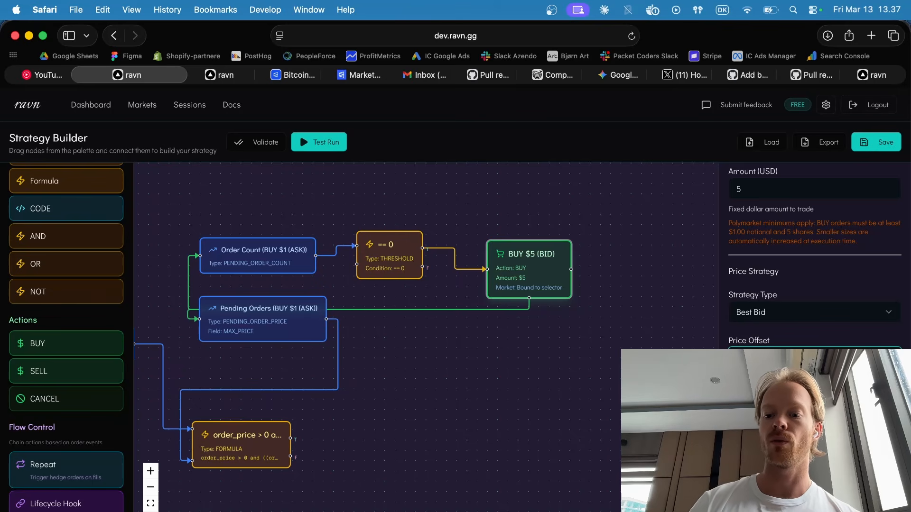
pyautogui.write('0')
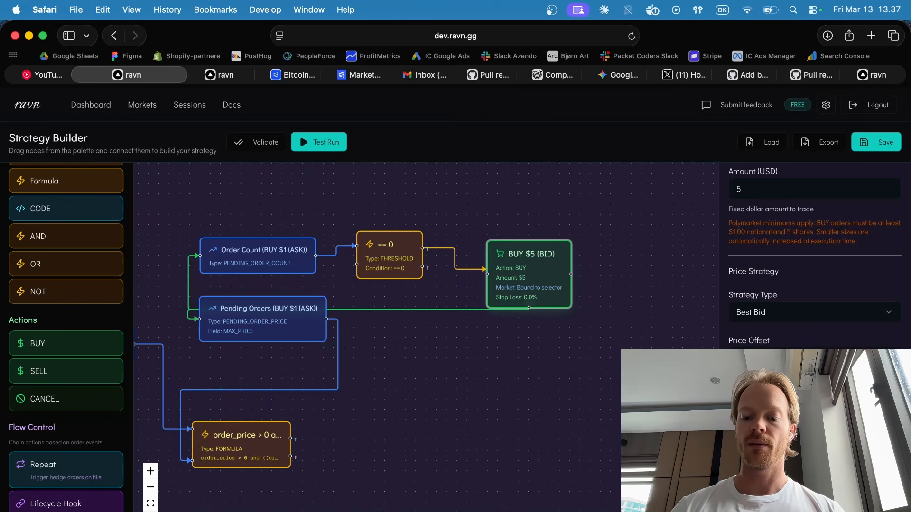
pyautogui.write('0')
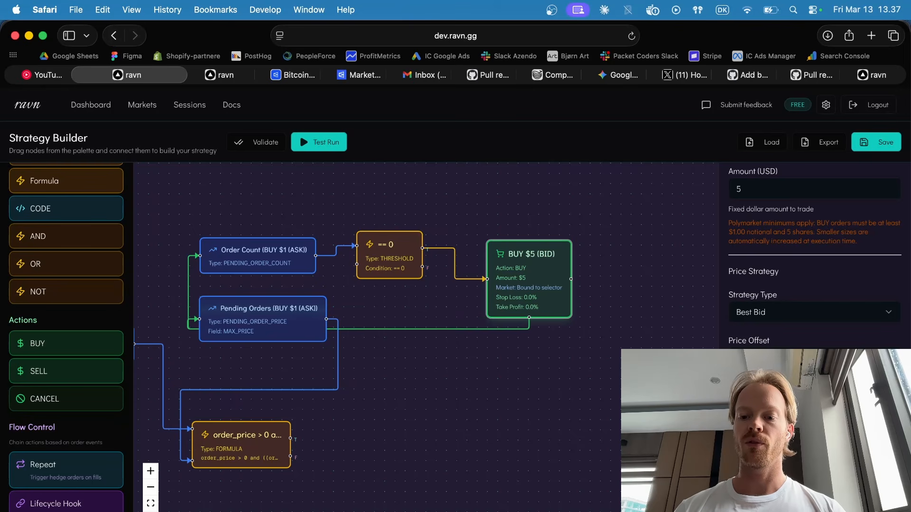
pyautogui.scroll(-5, 814, 256)
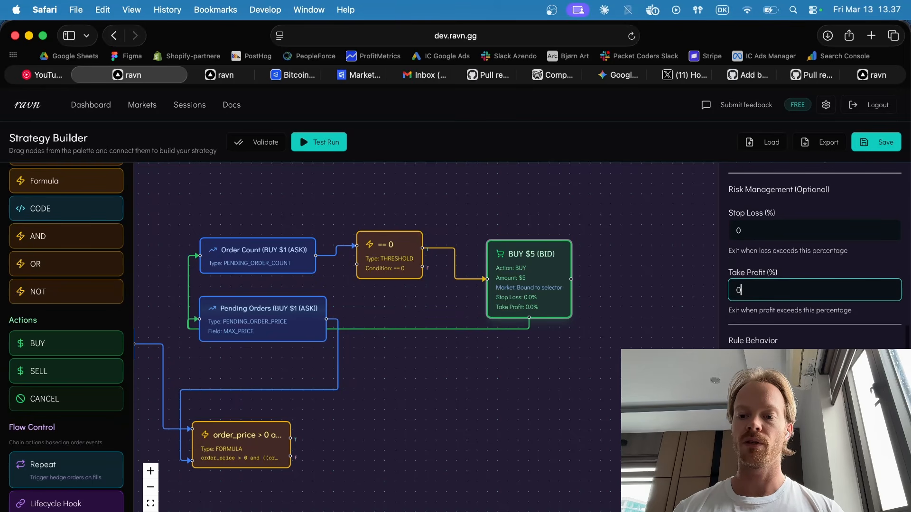
# Set the BUY node's max triggers to 0 and its order timeout to 20 seconds.
pyautogui.scroll(-4, 815, 256)
pyautogui.scroll(5, 814, 256)
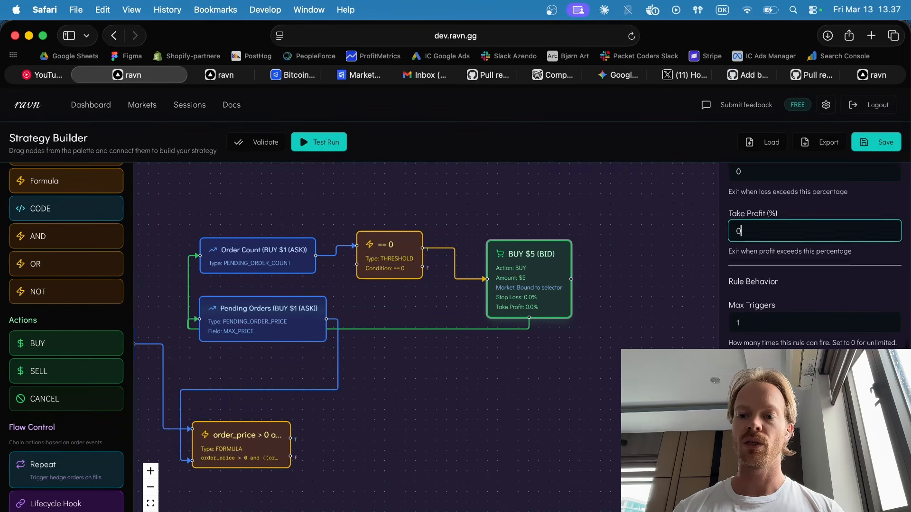
pyautogui.press('Tab')
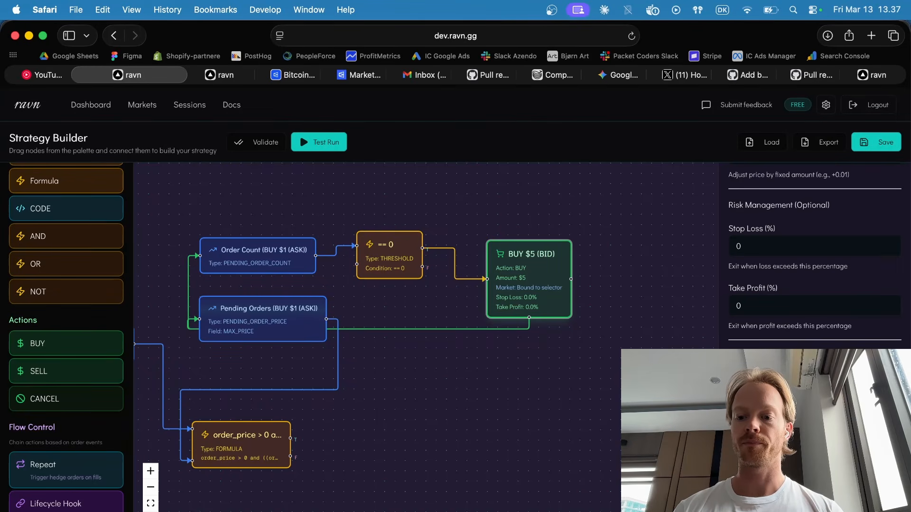
pyautogui.scroll(-3, 814, 251)
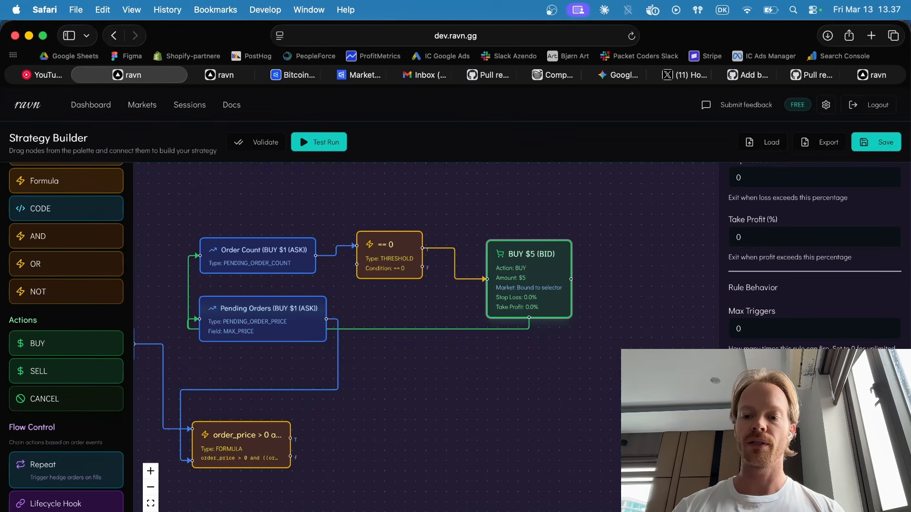
pyautogui.write('20')
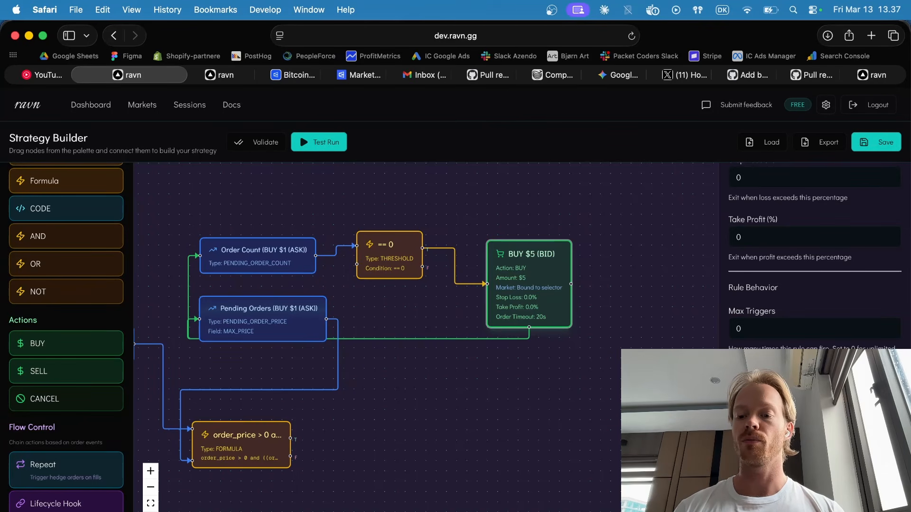
pyautogui.scroll(1, 814, 256)
pyautogui.scroll(-5, 815, 256)
pyautogui.scroll(2, 814, 256)
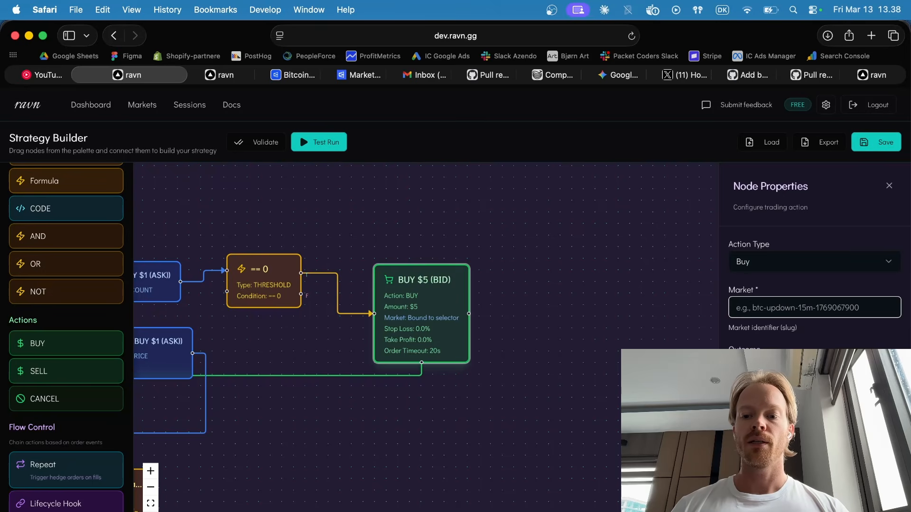
pyautogui.scroll(-5, 814, 256)
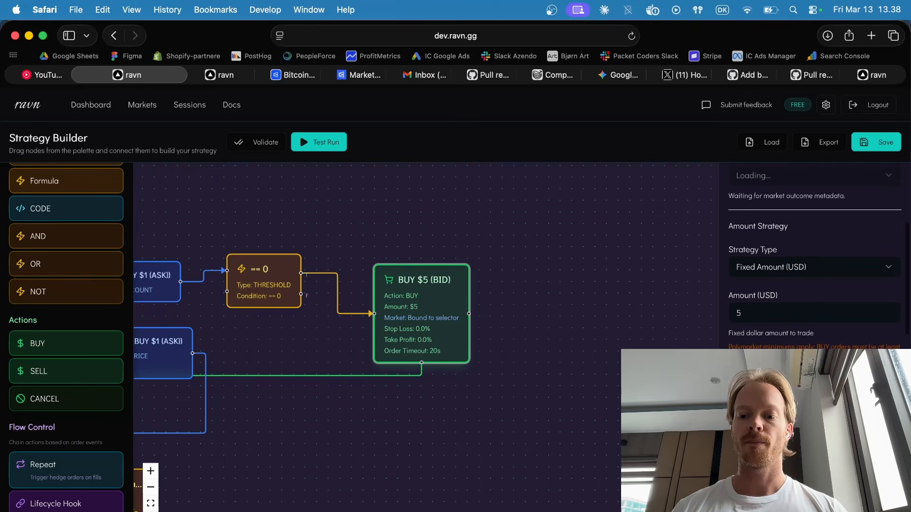
pyautogui.scroll(4, 814, 256)
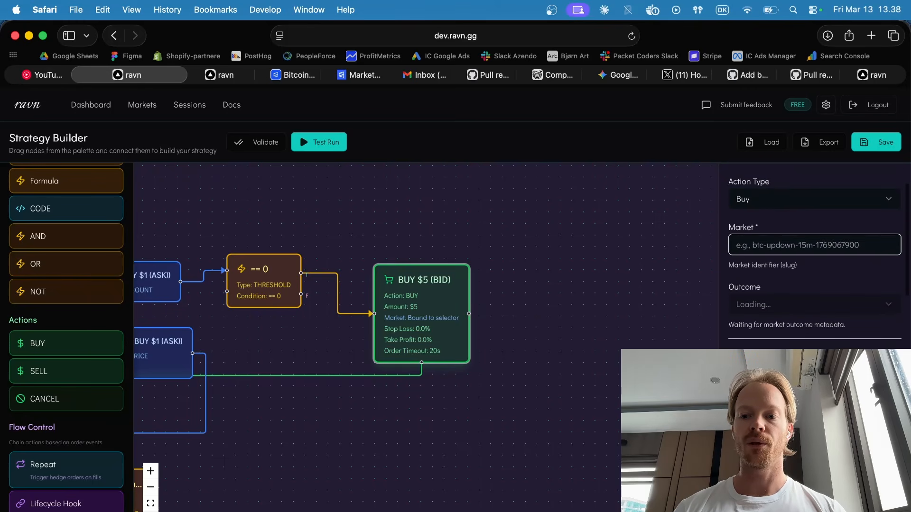
# Add a Lifecycle Hook node beside the BUY $5 (BID) node and connect the BUY node's output to it.
pyautogui.moveTo(436, 323); pyautogui.dragTo(447, 311)
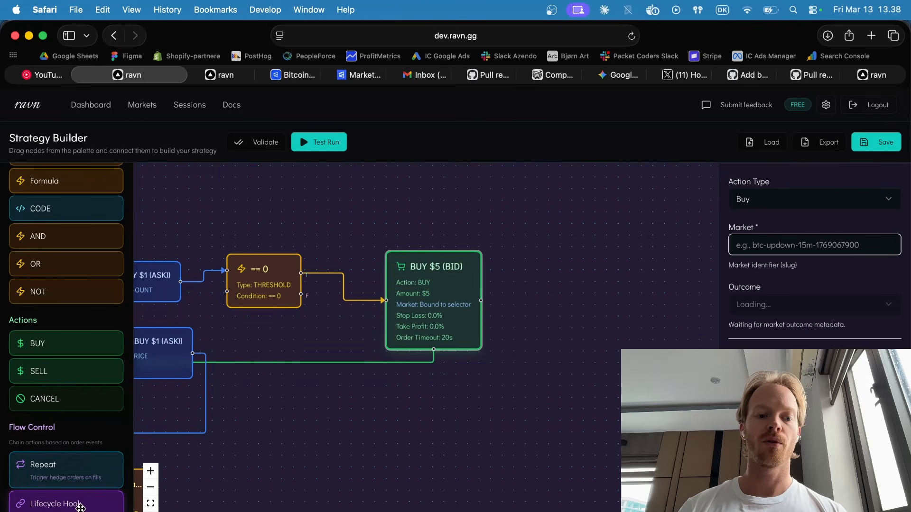
pyautogui.moveTo(79, 507); pyautogui.dragTo(582, 283)
pyautogui.moveTo(480, 301); pyautogui.dragTo(591, 282)
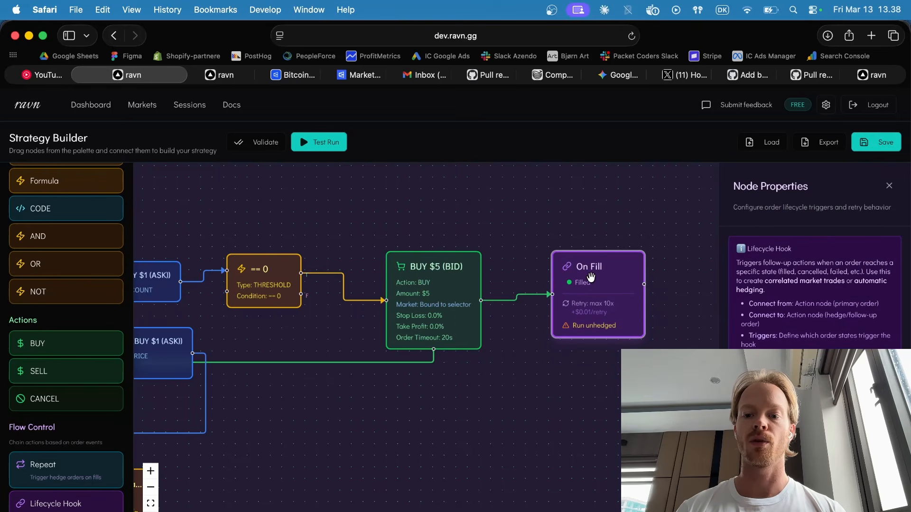
# Try adding Partial and Cancelled triggers to the On Fill hook and remove them, keeping only FILLED.
pyautogui.scroll(-3, 758, 314)
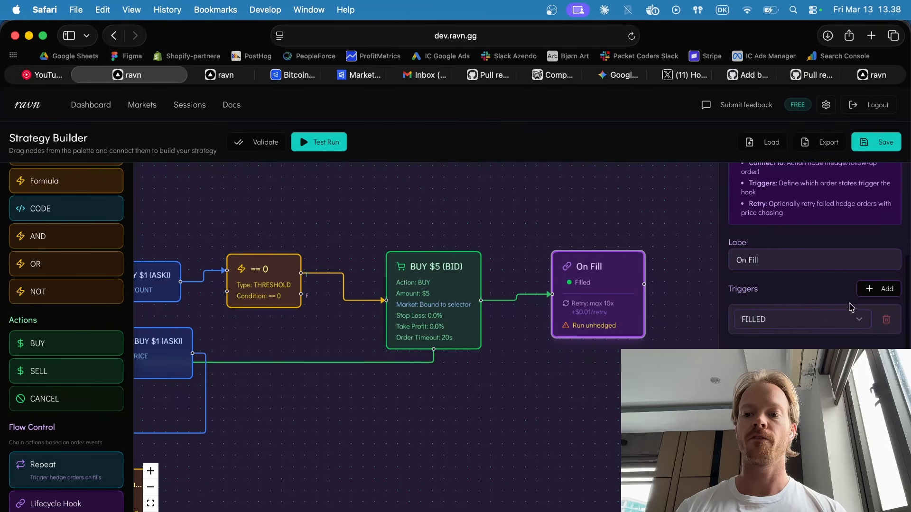
pyautogui.click(884, 290)
pyautogui.click(885, 293)
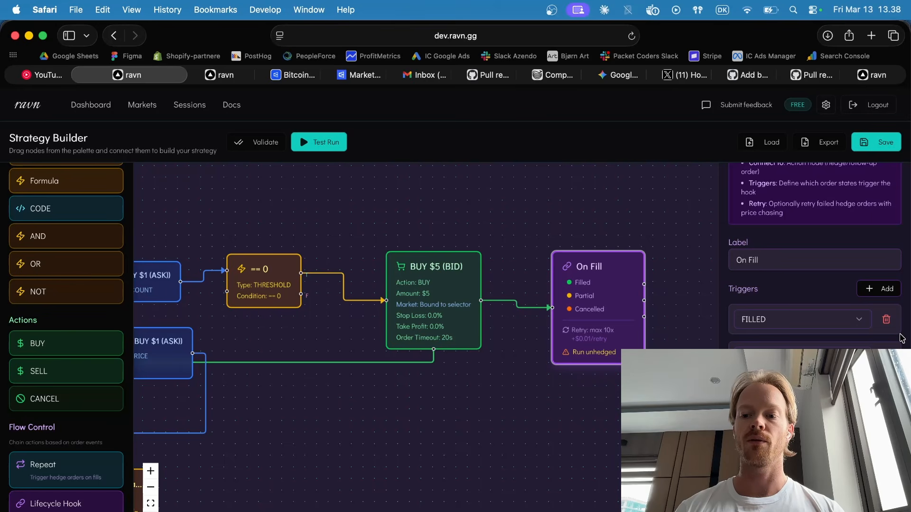
pyautogui.click(886, 357)
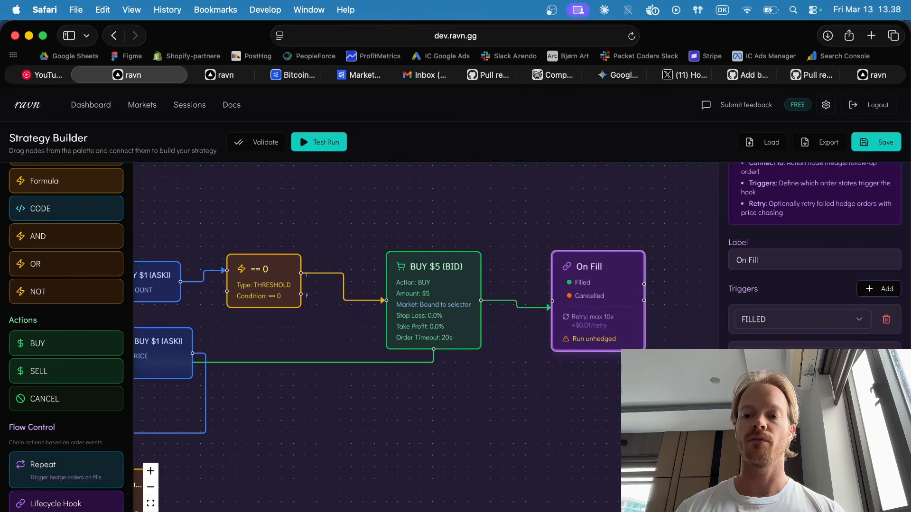
pyautogui.click(886, 357)
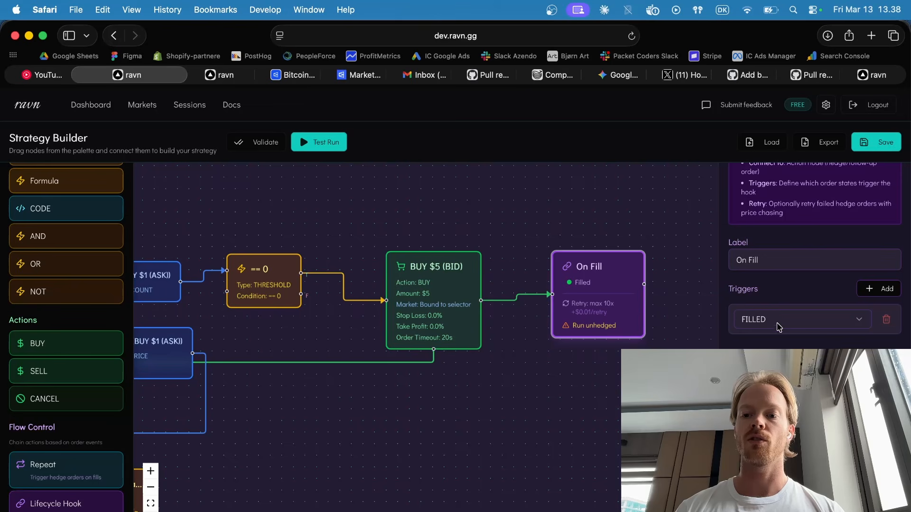
# Add a second BUY node beyond the On Fill hook and connect the hook's filled output to it.
pyautogui.moveTo(693, 344); pyautogui.dragTo(546, 357)
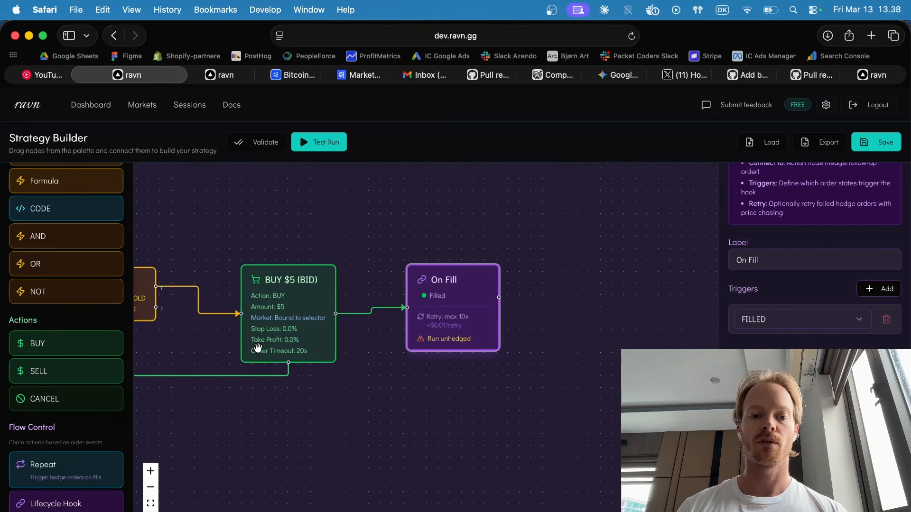
pyautogui.moveTo(63, 330); pyautogui.dragTo(612, 313)
pyautogui.moveTo(496, 296); pyautogui.dragTo(637, 291)
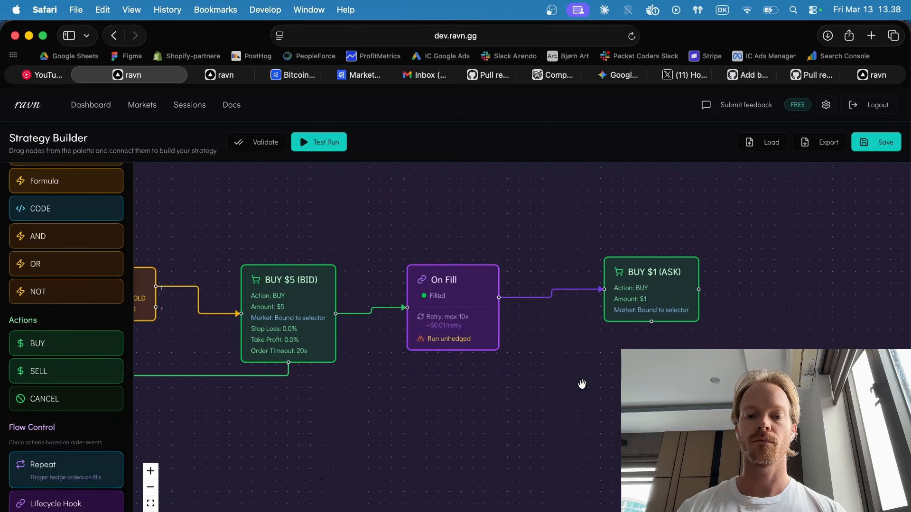
# Open the properties of the BUY $5 (BID) node for review.
pyautogui.moveTo(421, 419); pyautogui.dragTo(483, 420)
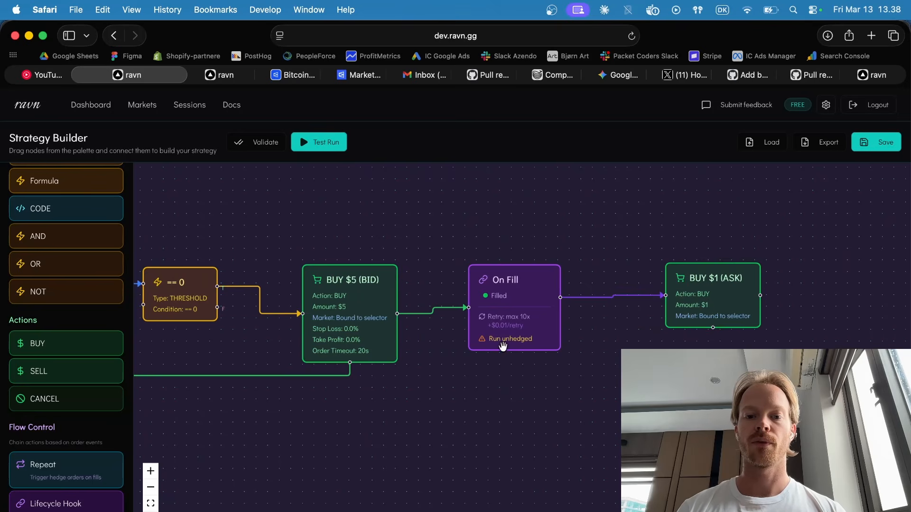
pyautogui.click(375, 322)
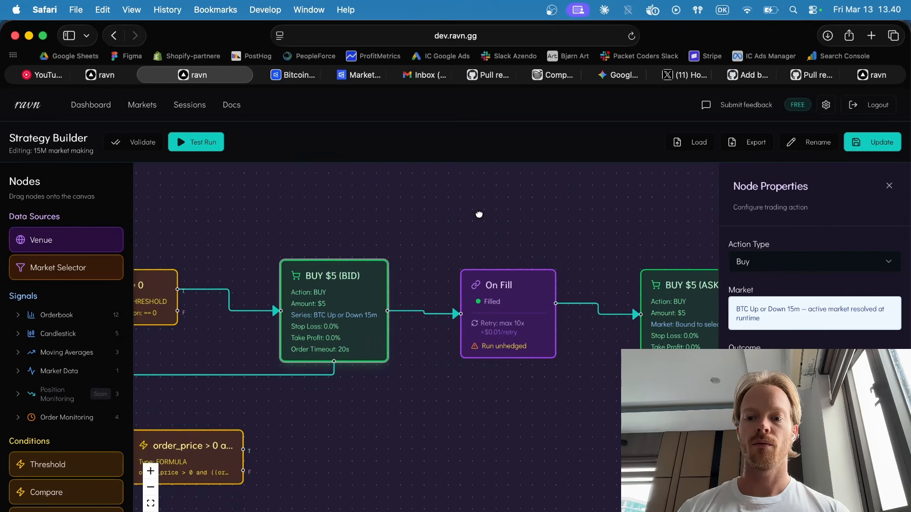
pyautogui.moveTo(479, 214); pyautogui.dragTo(445, 235)
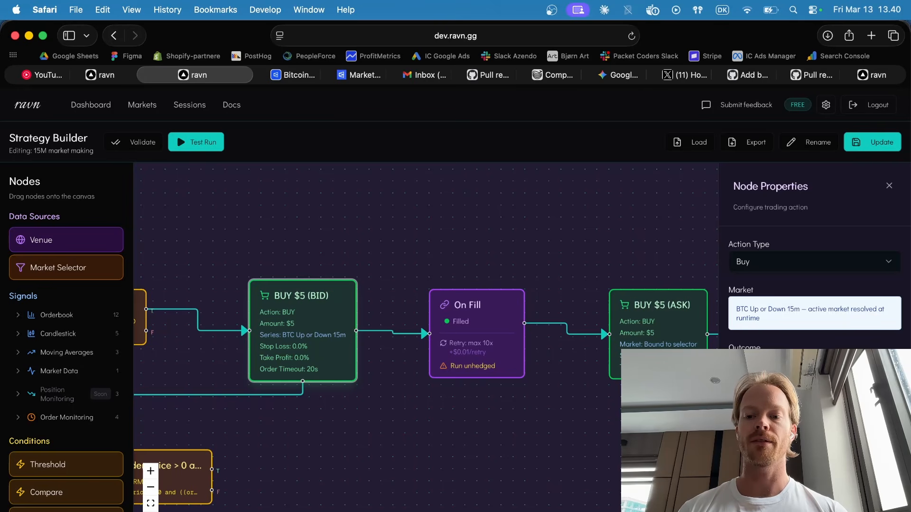
# Review the properties of the On Fill hook and the BUY $5 (ASK) node, including price strategy and risk management.
pyautogui.click(468, 339)
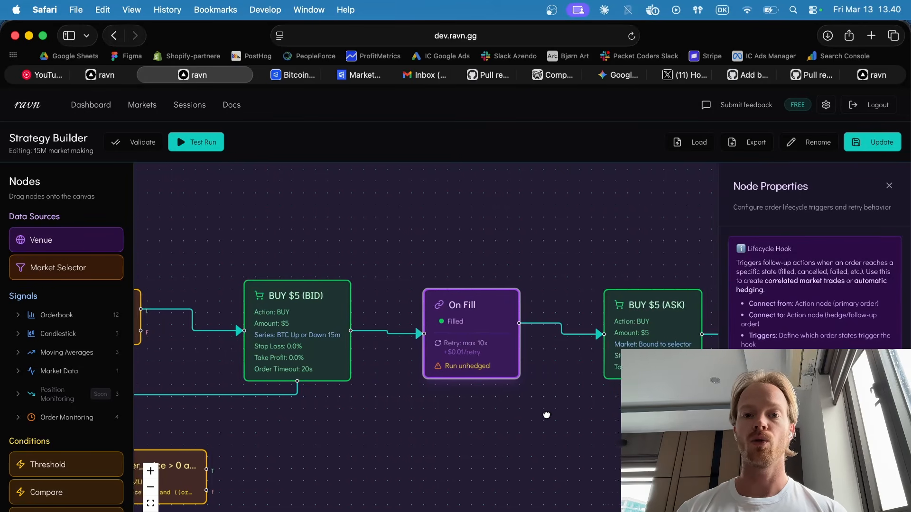
pyautogui.moveTo(549, 415); pyautogui.dragTo(530, 414)
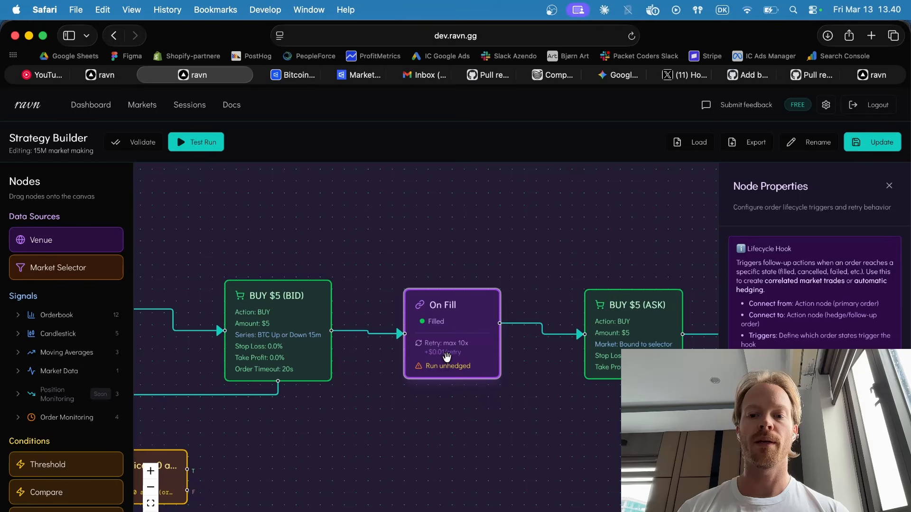
pyautogui.click(615, 335)
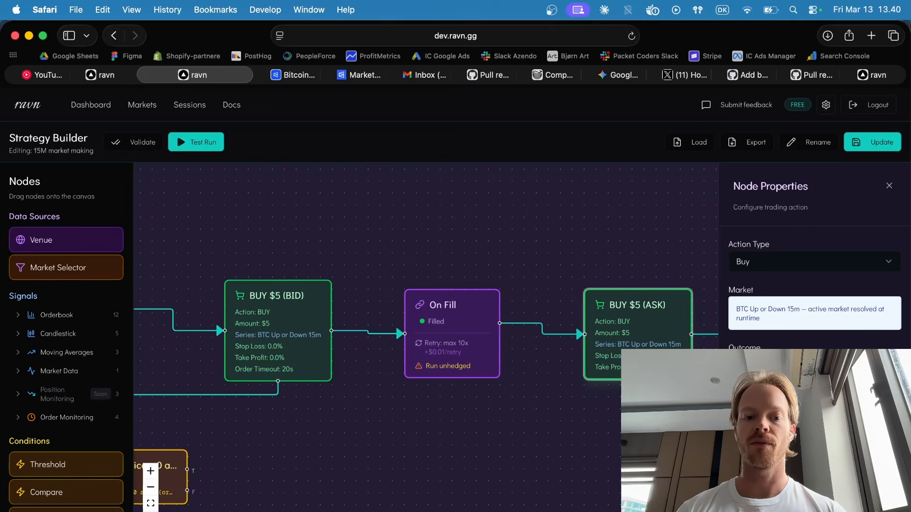
pyautogui.scroll(-10, 815, 261)
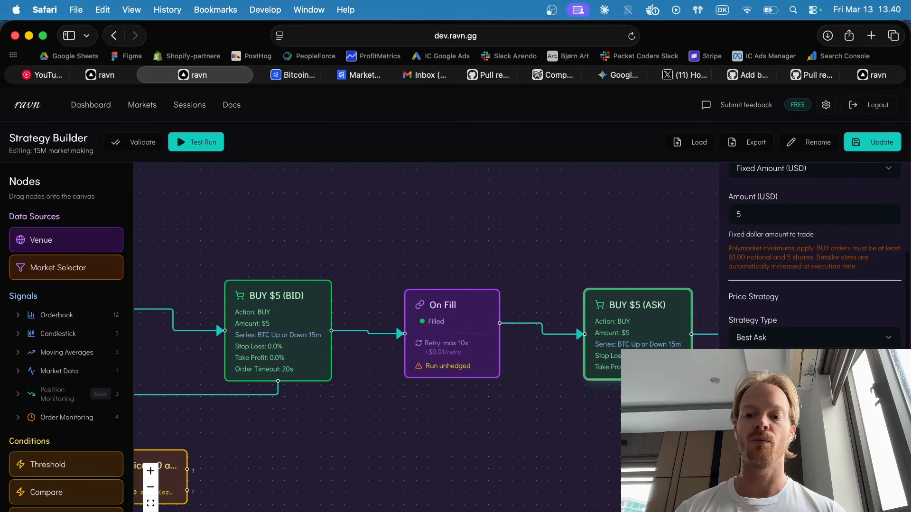
pyautogui.scroll(-10, 747, 224)
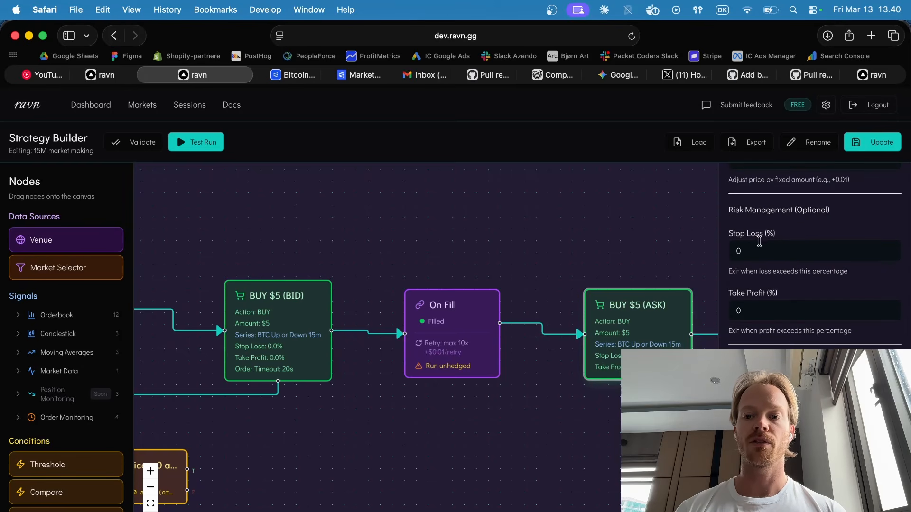
pyautogui.scroll(-3, 814, 253)
pyautogui.scroll(-4, 814, 254)
pyautogui.scroll(6, 814, 254)
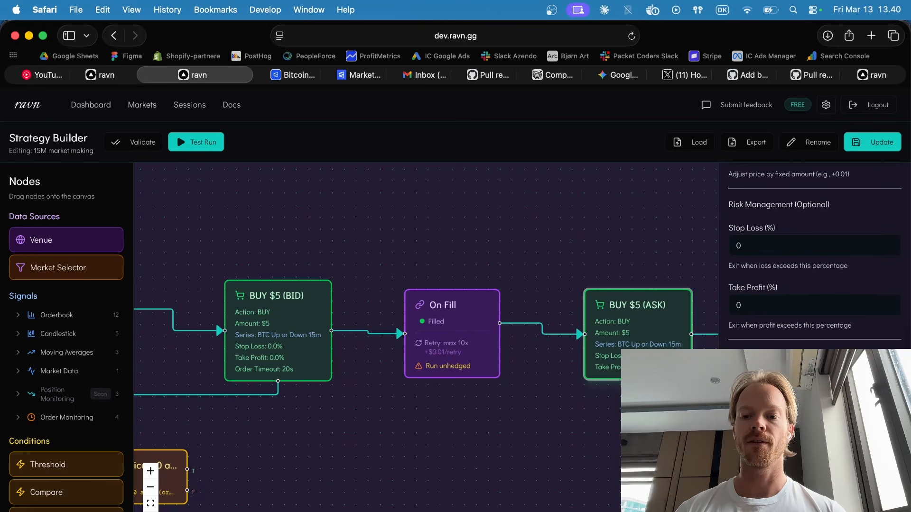
# Move the order_price formula node slightly further from its input signals and open its properties to review the expression.
pyautogui.moveTo(331, 445); pyautogui.dragTo(548, 350)
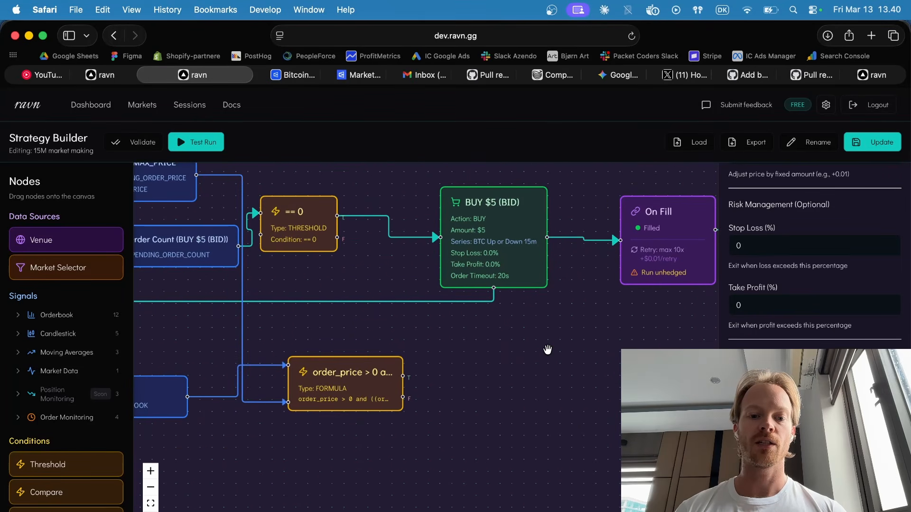
pyautogui.moveTo(380, 383); pyautogui.dragTo(416, 386)
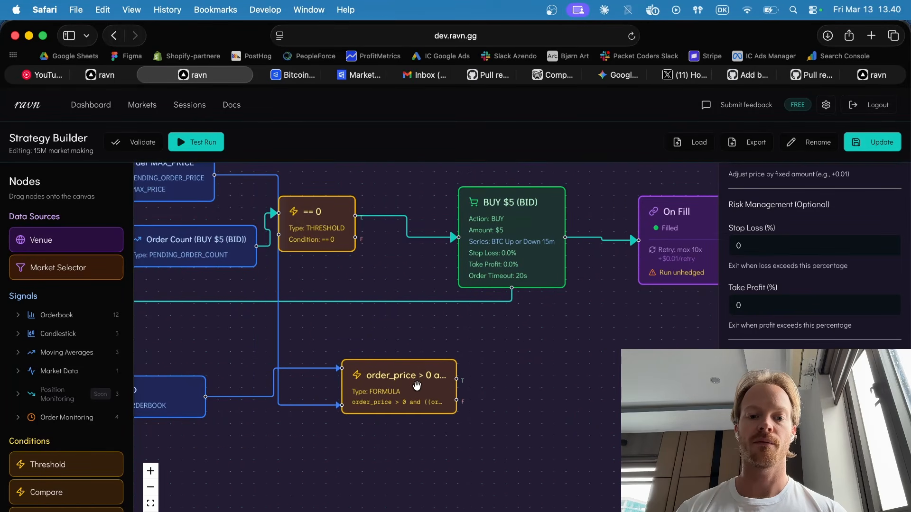
pyautogui.click(417, 386)
pyautogui.click(495, 385)
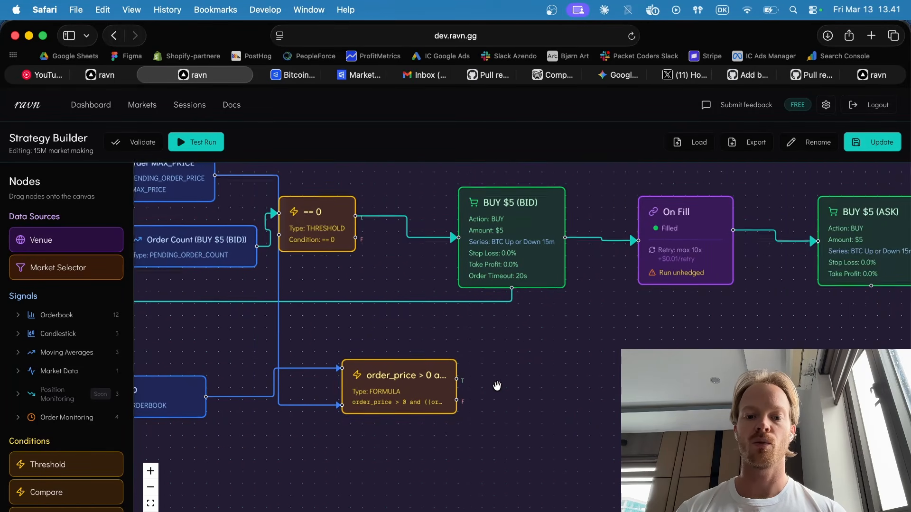
pyautogui.scroll(-1, 496, 386)
pyautogui.moveTo(538, 375); pyautogui.dragTo(467, 373)
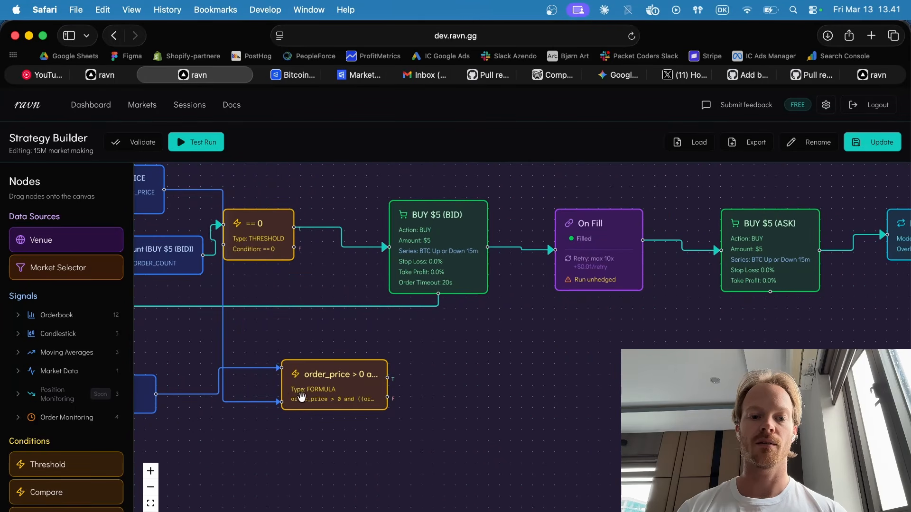
pyautogui.click(291, 397)
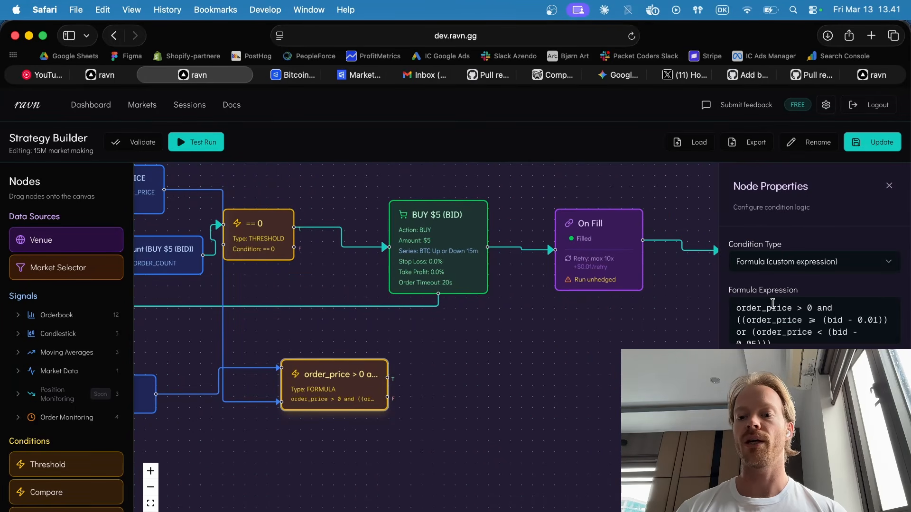
# Add a CANCEL node beside the order_price formula node and connect the formula's true output to it.
pyautogui.moveTo(610, 349); pyautogui.dragTo(533, 382)
pyautogui.scroll(-3, 451, 386)
pyautogui.moveTo(429, 307); pyautogui.dragTo(438, 303)
pyautogui.moveTo(443, 398); pyautogui.dragTo(480, 399)
pyautogui.scroll(2, 424, 441)
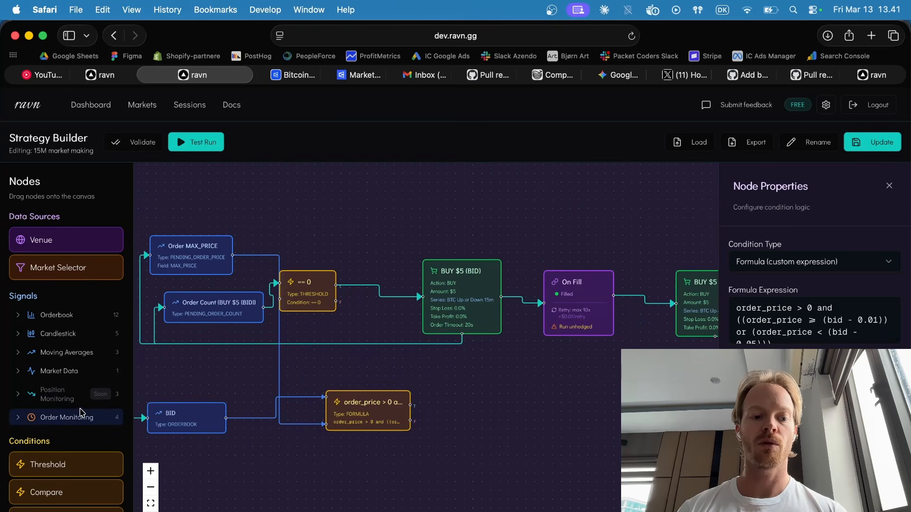
pyautogui.scroll(-6, 80, 413)
pyautogui.moveTo(64, 406); pyautogui.dragTo(497, 397)
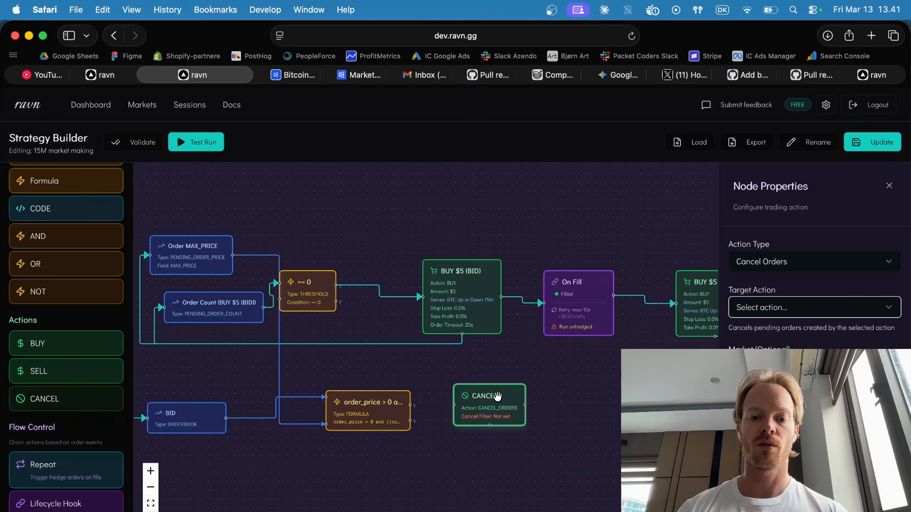
pyautogui.moveTo(409, 404); pyautogui.dragTo(454, 406)
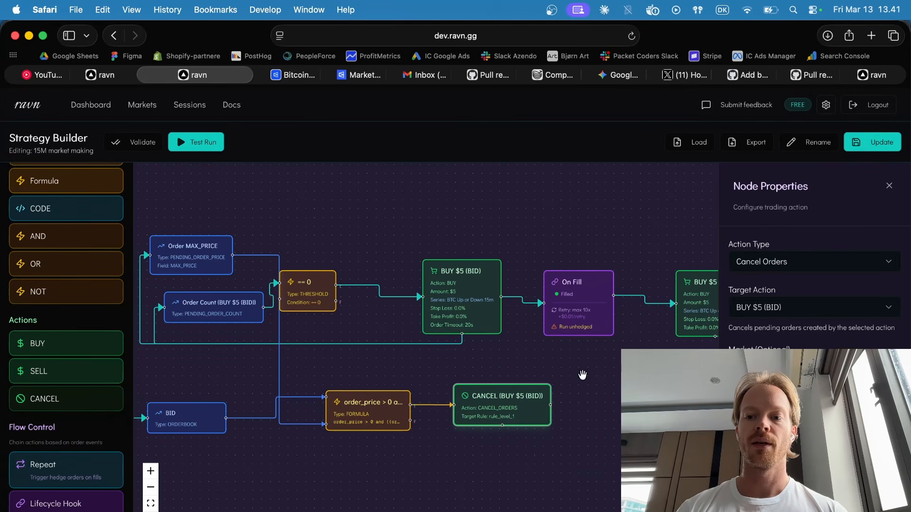
# Set the CANCEL node's target action to BUY $5 (BID).
pyautogui.click(774, 315)
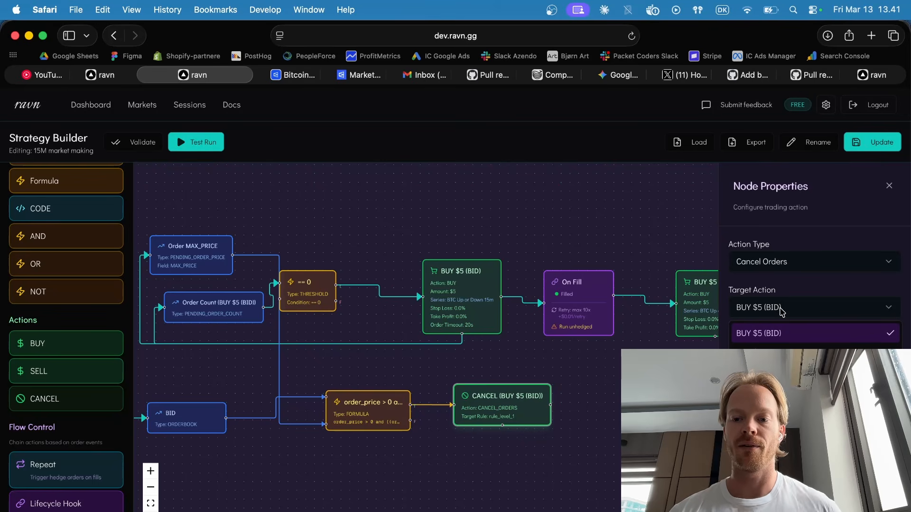
pyautogui.click(777, 338)
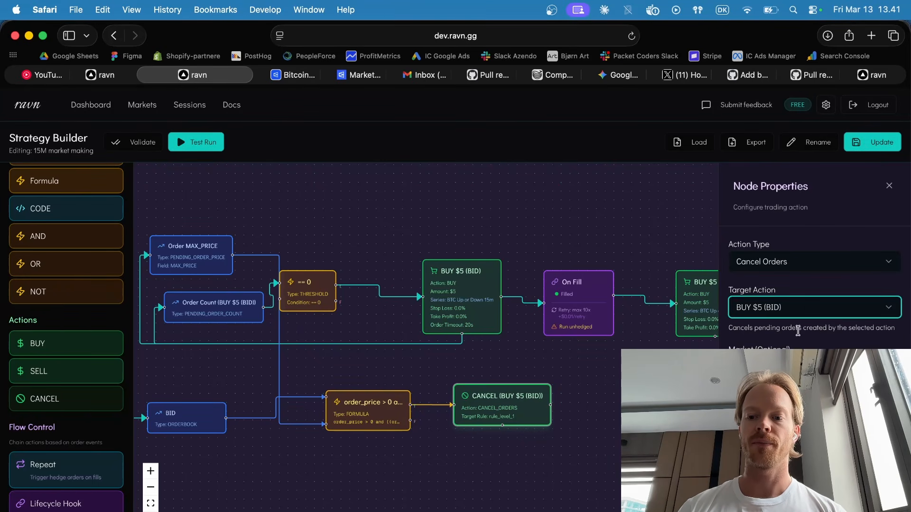
pyautogui.scroll(-3, 837, 309)
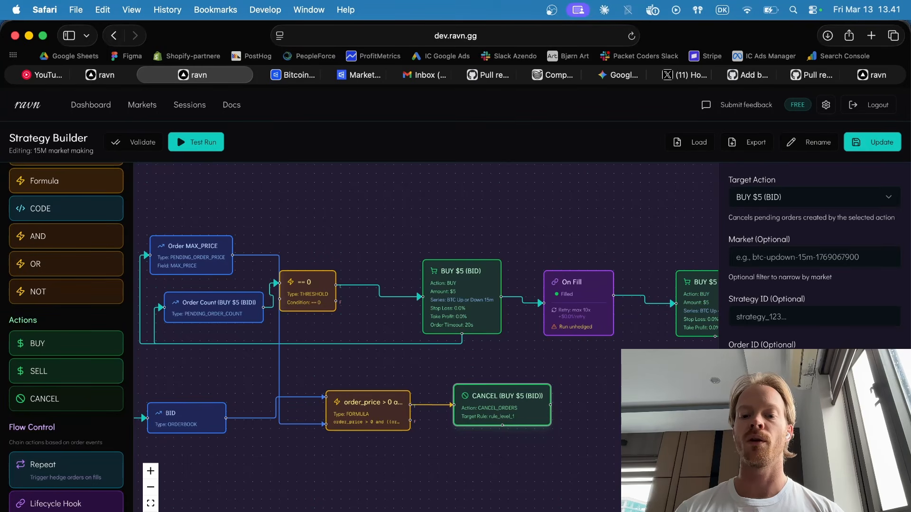
# Review the BUY $5 (BID) node's price settings, the CANCEL node's optional filters and rule behavior, and the strategy flow.
pyautogui.click(435, 265)
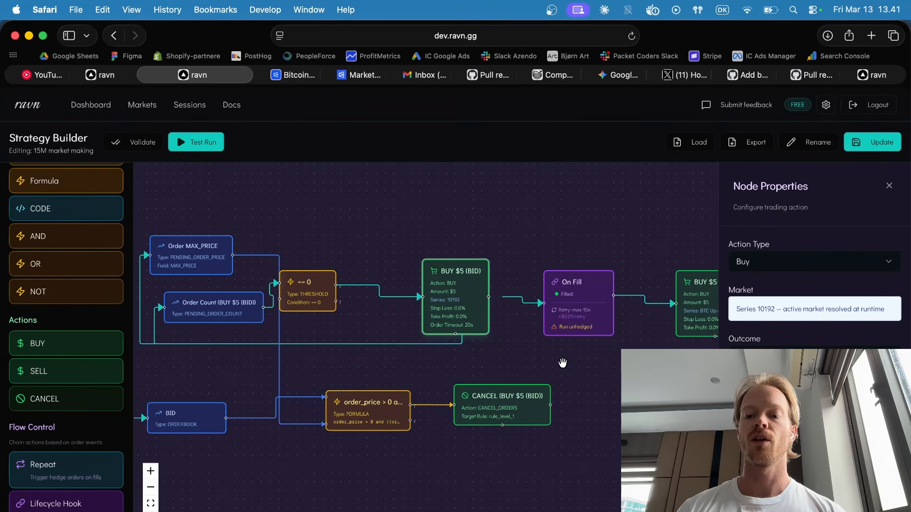
pyautogui.scroll(-8, 814, 266)
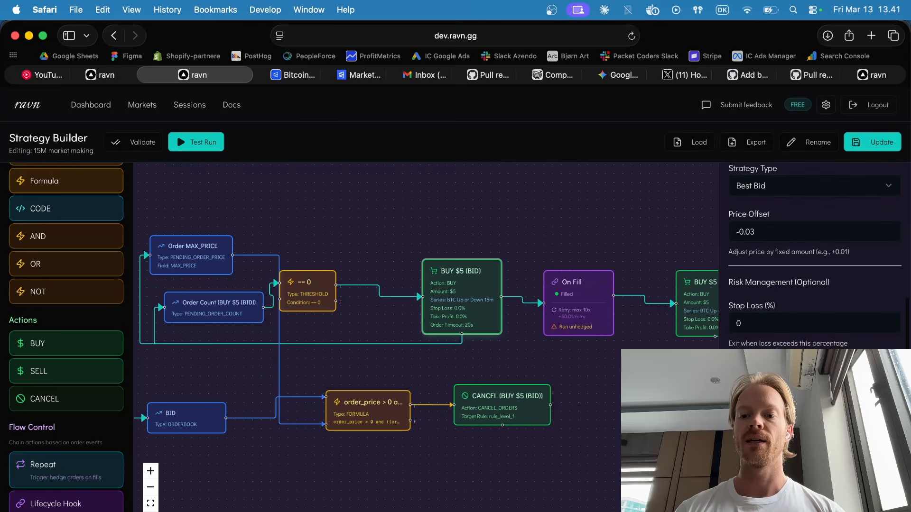
pyautogui.click(516, 403)
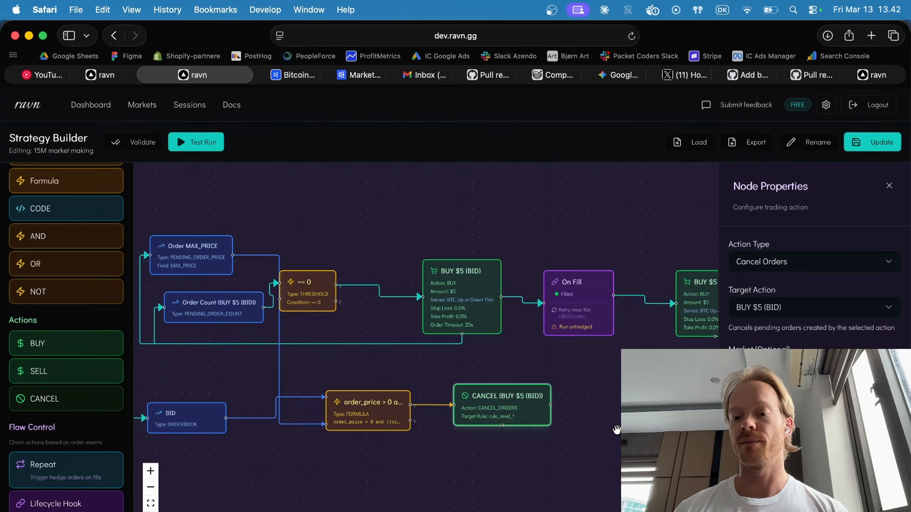
pyautogui.scroll(-5, 814, 256)
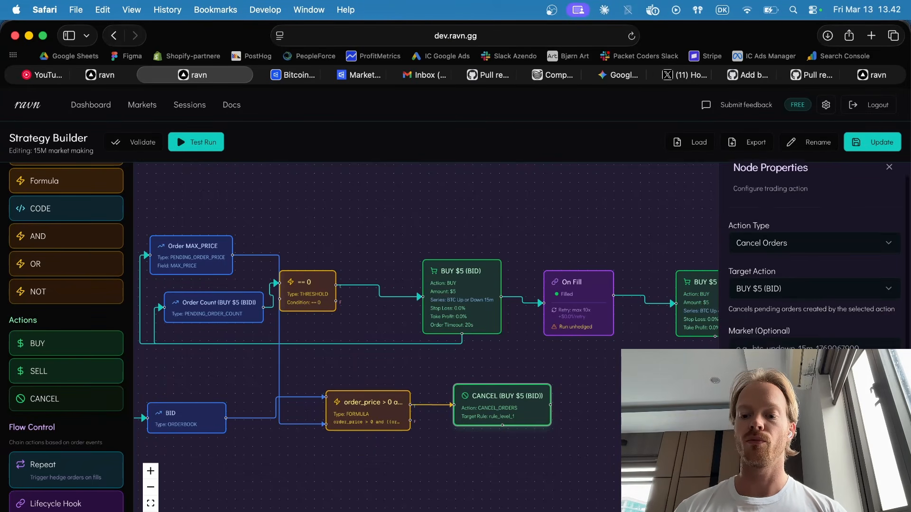
pyautogui.scroll(1, 814, 256)
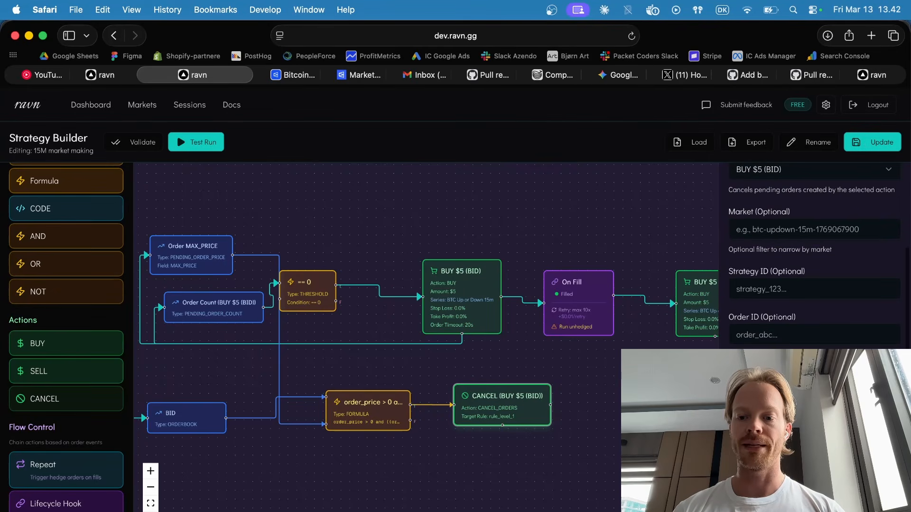
pyautogui.scroll(-2, 814, 256)
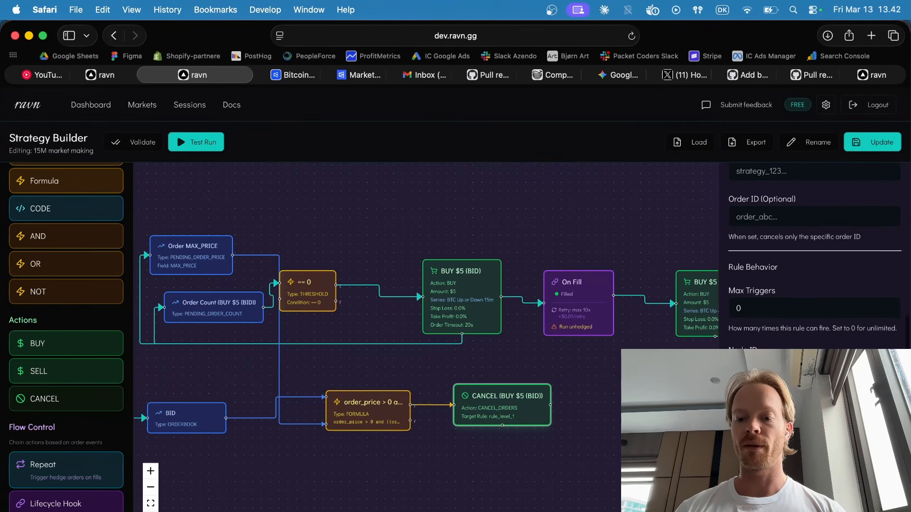
pyautogui.scroll(5, 814, 257)
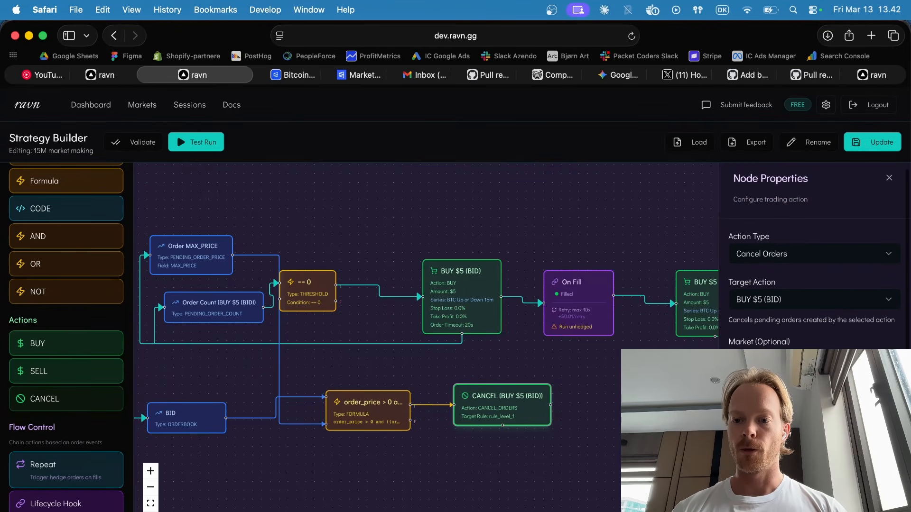
pyautogui.hscroll(-5, 550, 482)
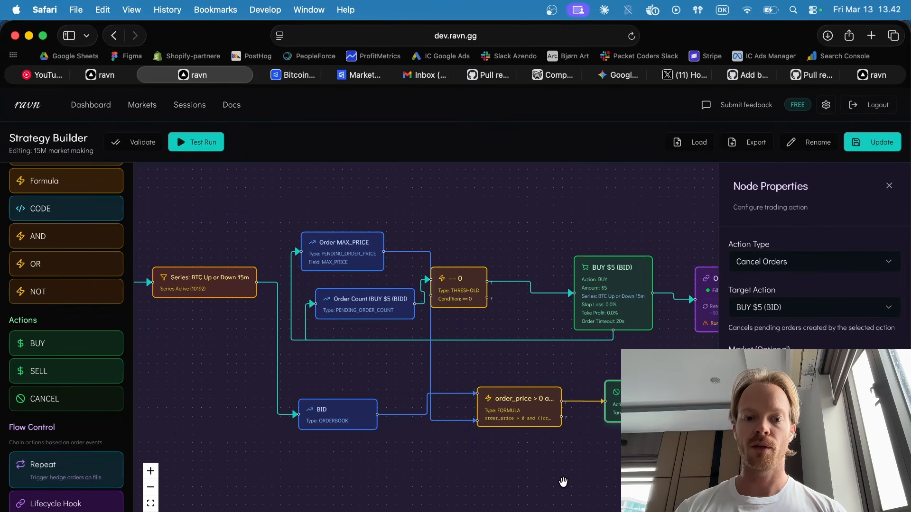
pyautogui.hscroll(5, 474, 469)
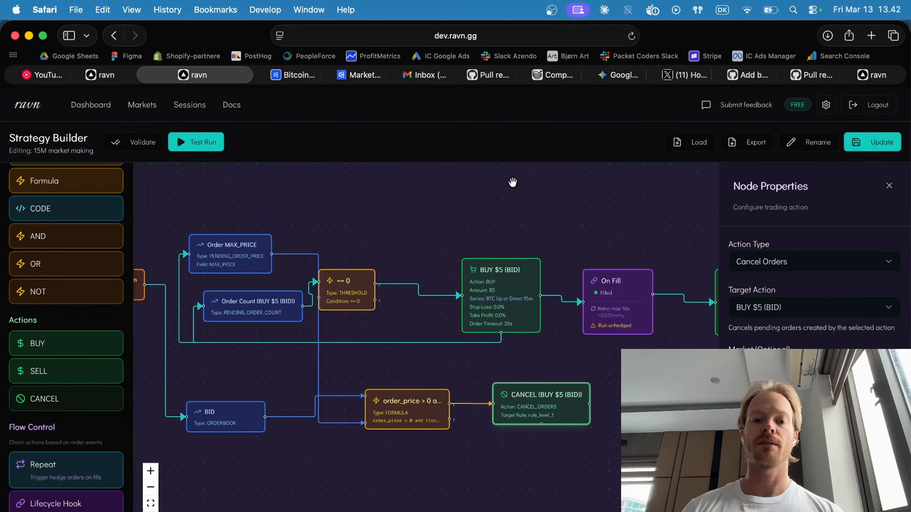
pyautogui.hscroll(-1, 489, 199)
# Deploy a bot from the dashboard using the 15M market making strategy in Simulated execution mode.
pyautogui.click(90, 105)
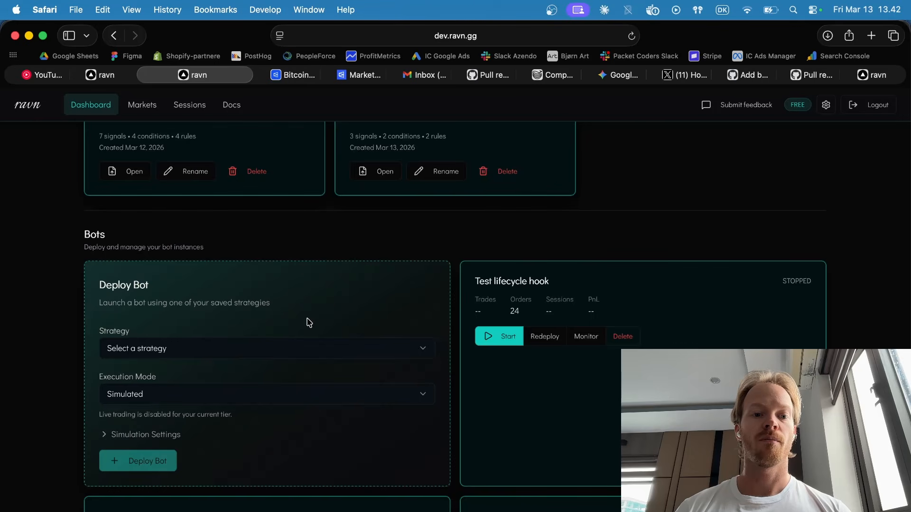
pyautogui.click(316, 350)
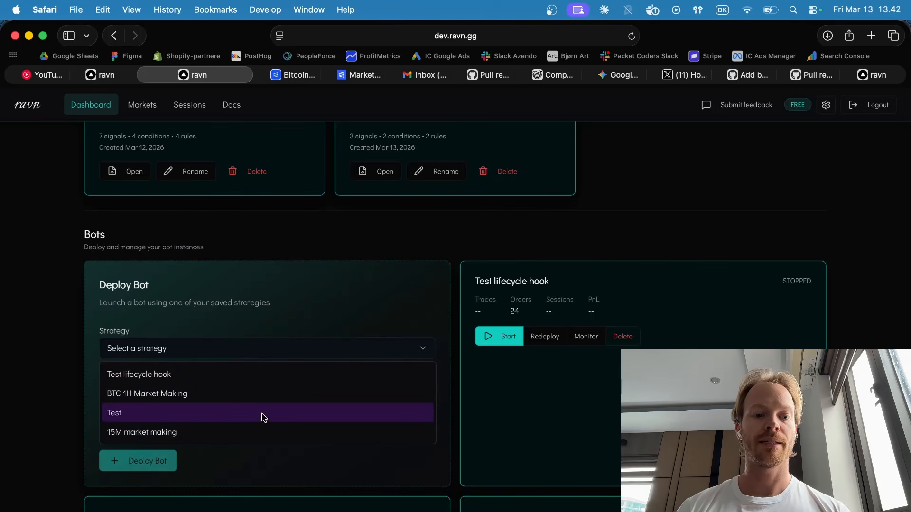
pyautogui.click(258, 437)
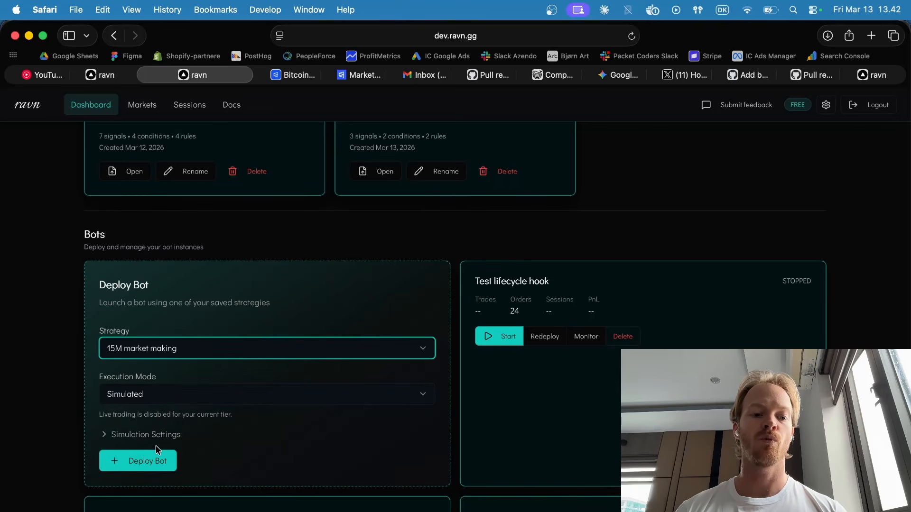
pyautogui.click(158, 464)
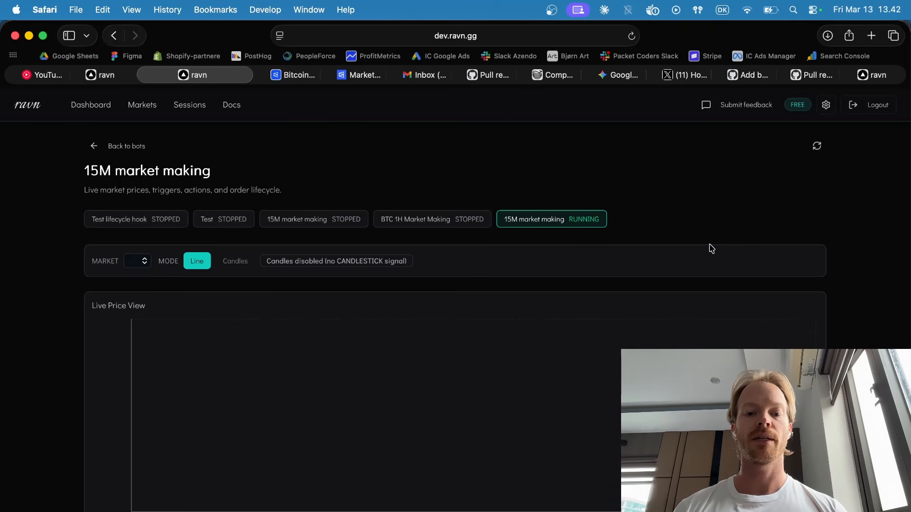
# Examine the running 15M market making bot's live price view, orderbook and event terminal for its order activity.
pyautogui.scroll(-3, 710, 248)
pyautogui.moveTo(488, 248)
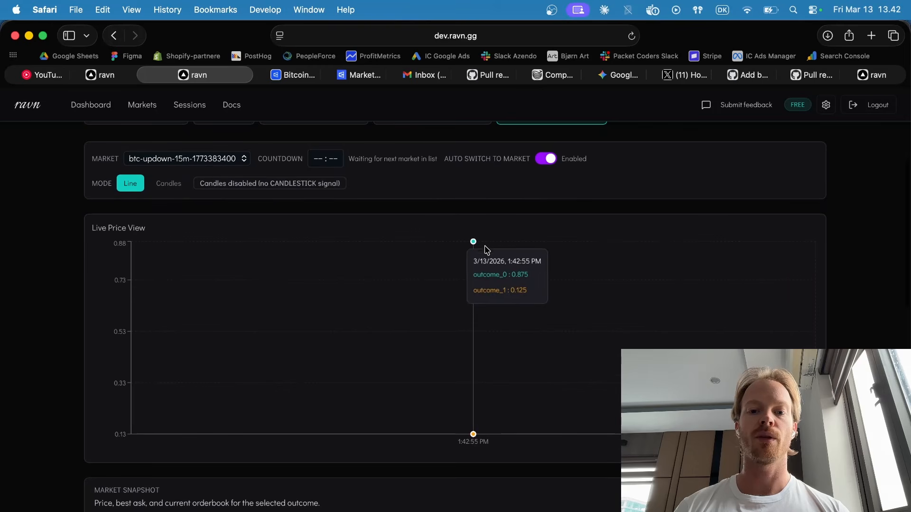
pyautogui.scroll(-3, 861, 306)
pyautogui.scroll(-8, 862, 307)
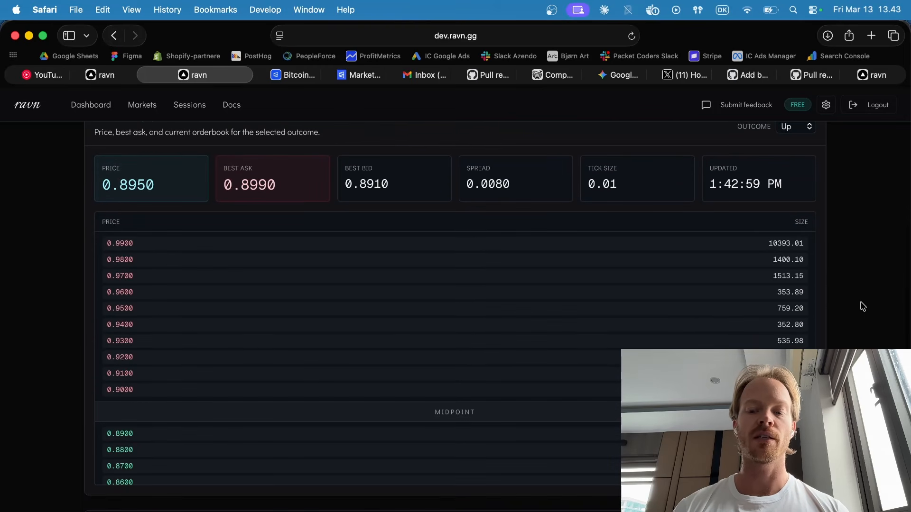
pyautogui.scroll(-3, 863, 307)
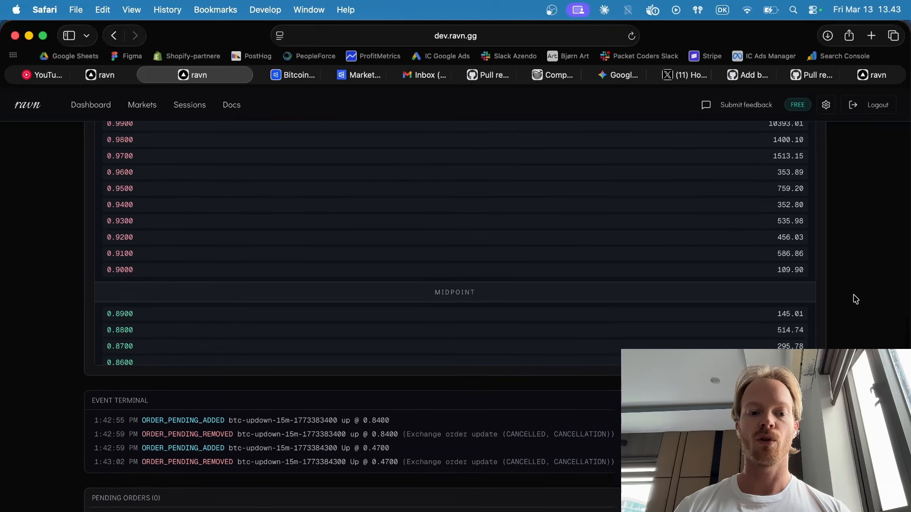
pyautogui.scroll(-2, 855, 299)
pyautogui.scroll(-4, 255, 306)
pyautogui.scroll(5, 275, 378)
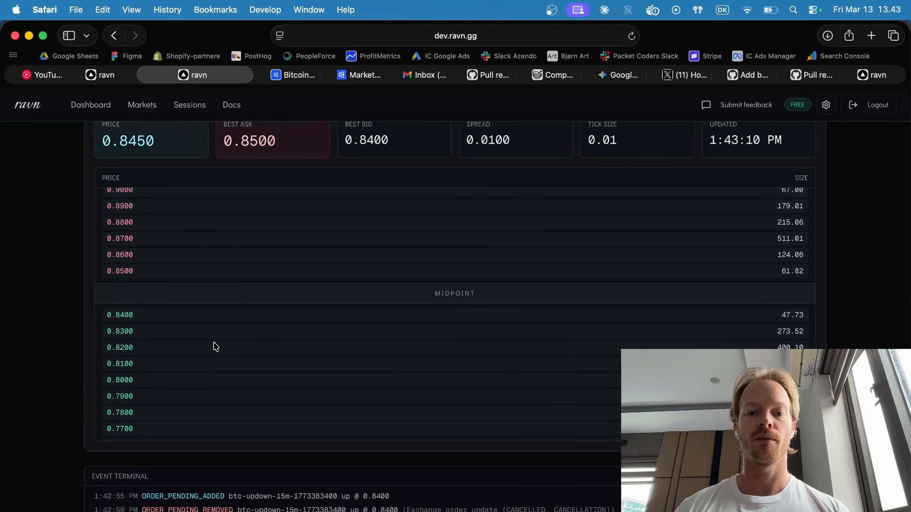
pyautogui.scroll(-3, 63, 297)
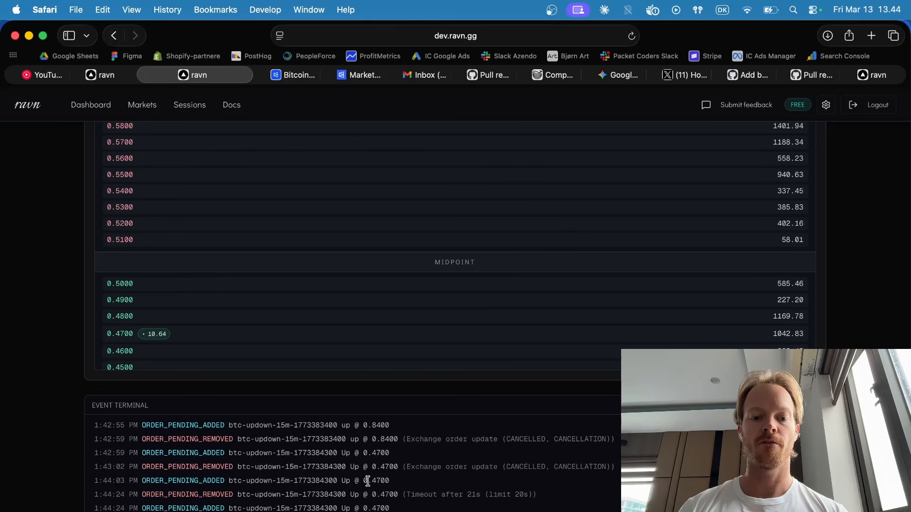
# Examine the bot's own bid order in the live orderbook against its pending-order events and the market countdown.
pyautogui.moveTo(341, 480); pyautogui.dragTo(255, 481)
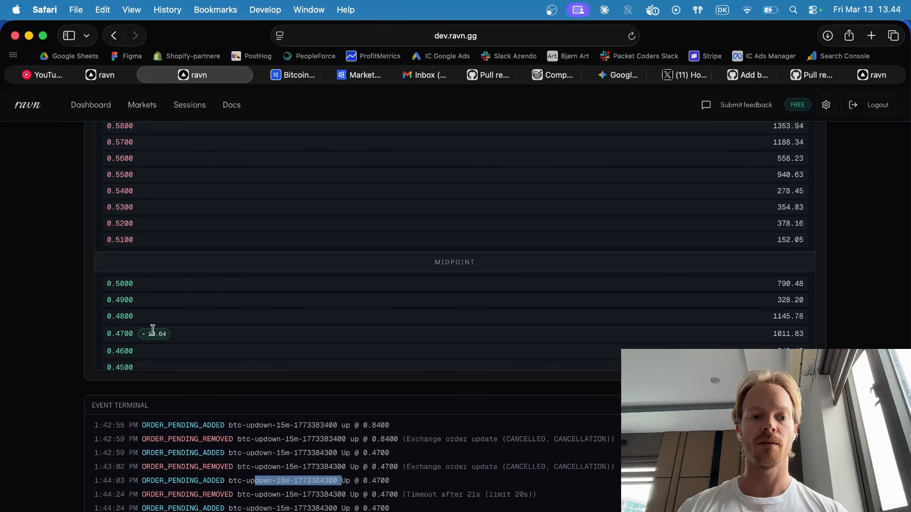
pyautogui.moveTo(147, 334)
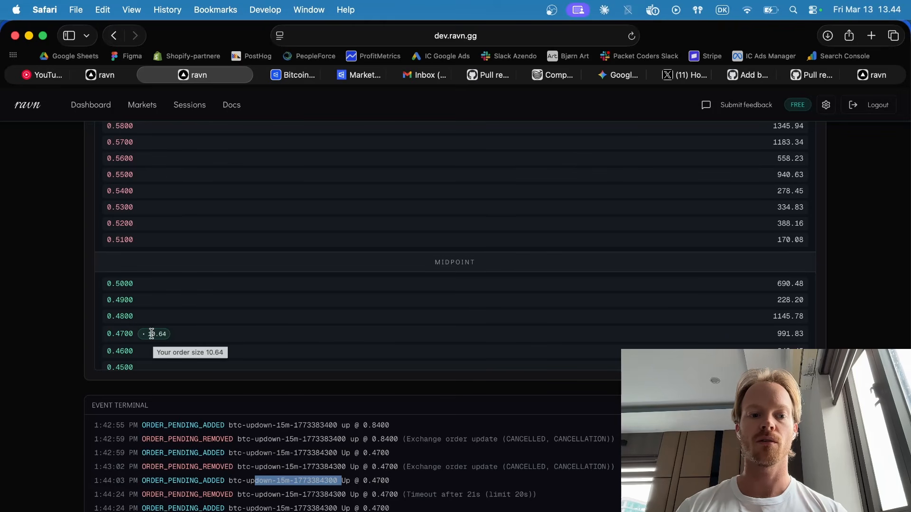
pyautogui.click(232, 321)
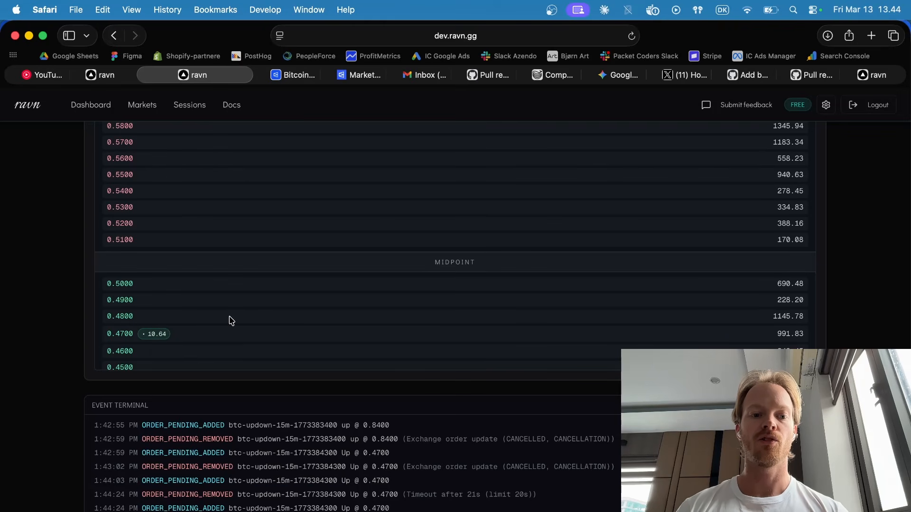
pyautogui.scroll(-3, 231, 321)
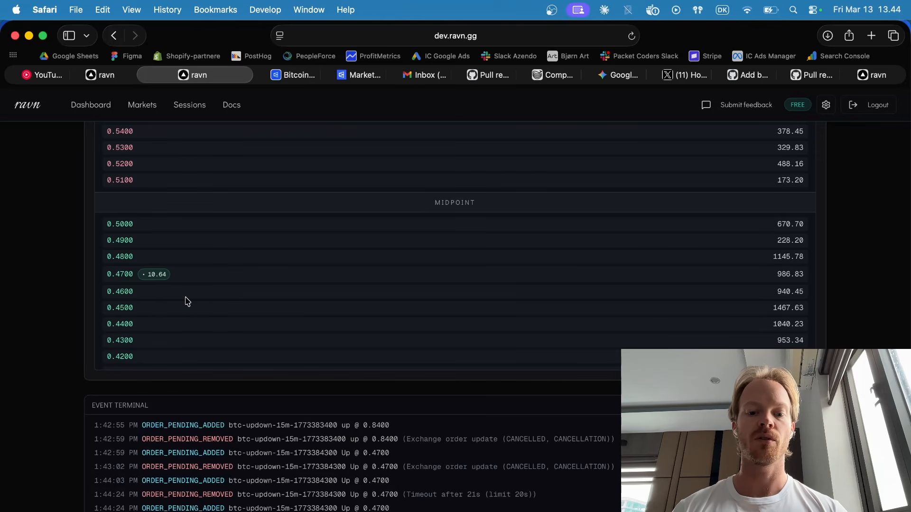
pyautogui.scroll(15, 54, 260)
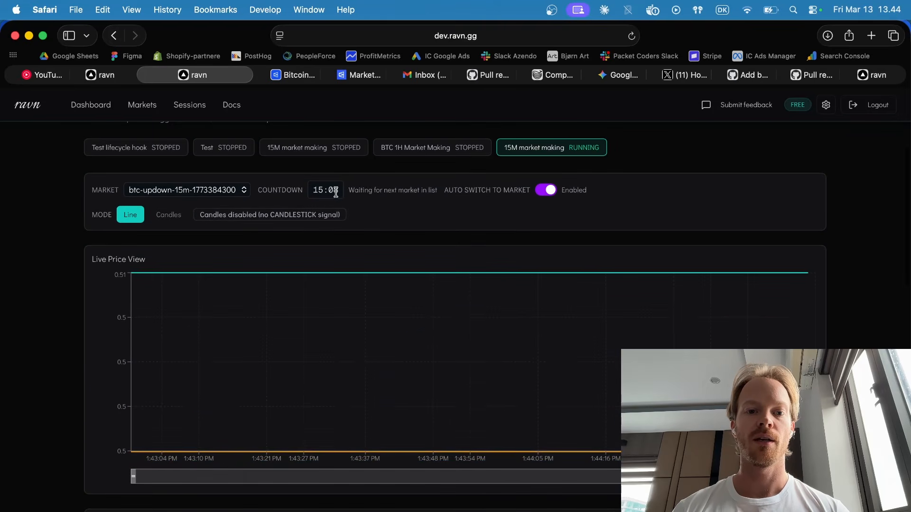
pyautogui.scroll(-10, 45, 381)
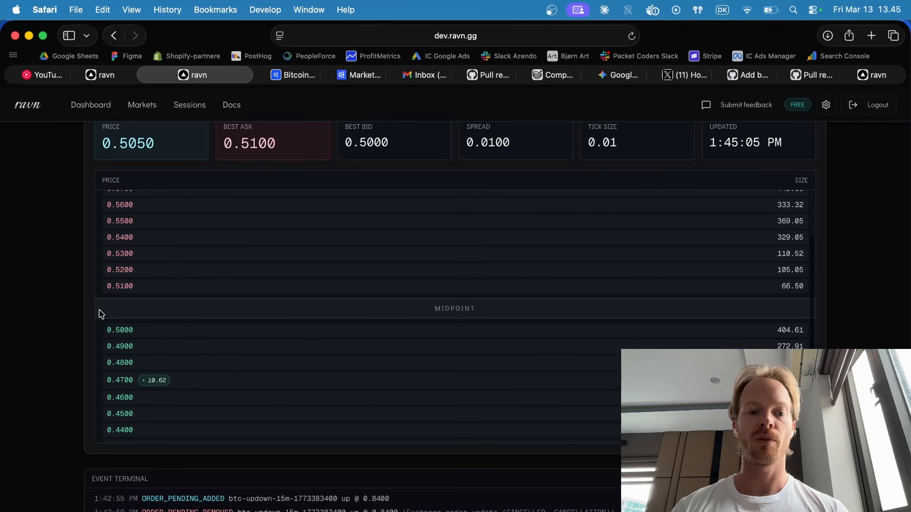
pyautogui.scroll(2, 20, 321)
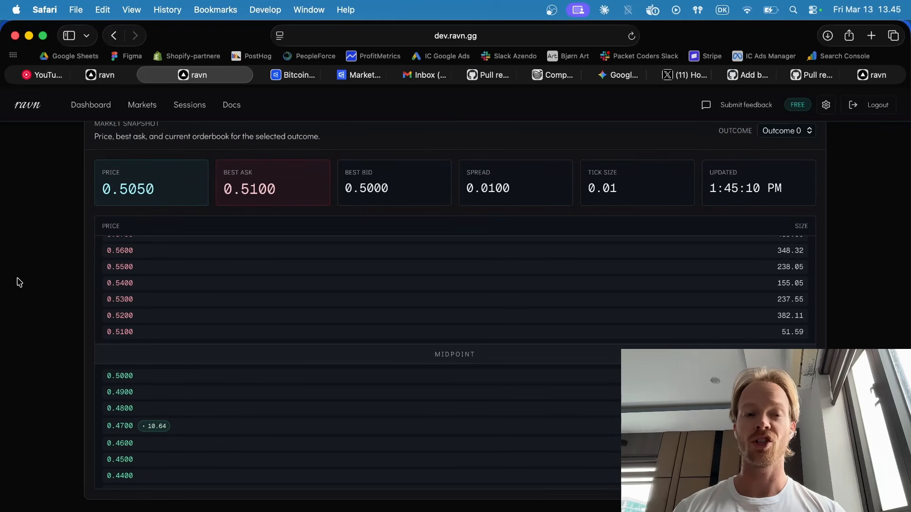
pyautogui.scroll(2, 19, 283)
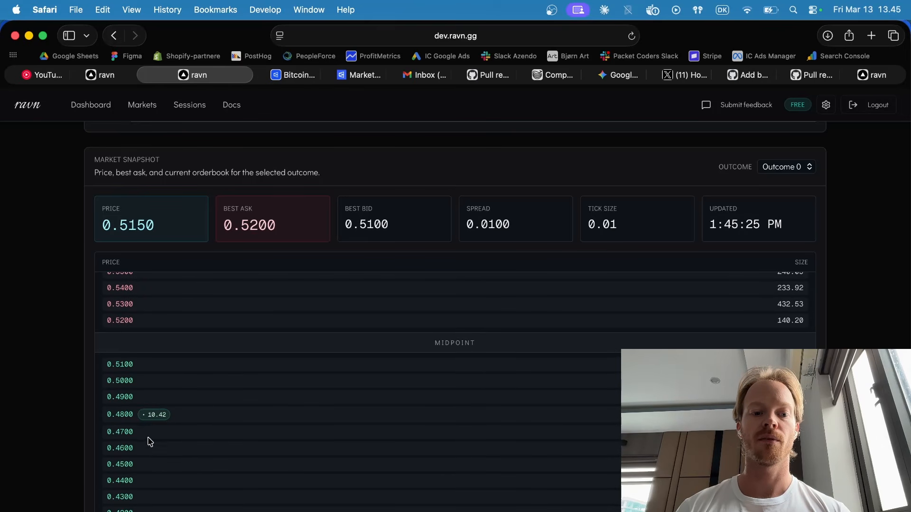
# Examine the event terminal's added and cancelled orders alongside the moving orderbook.
pyautogui.scroll(-5, 65, 446)
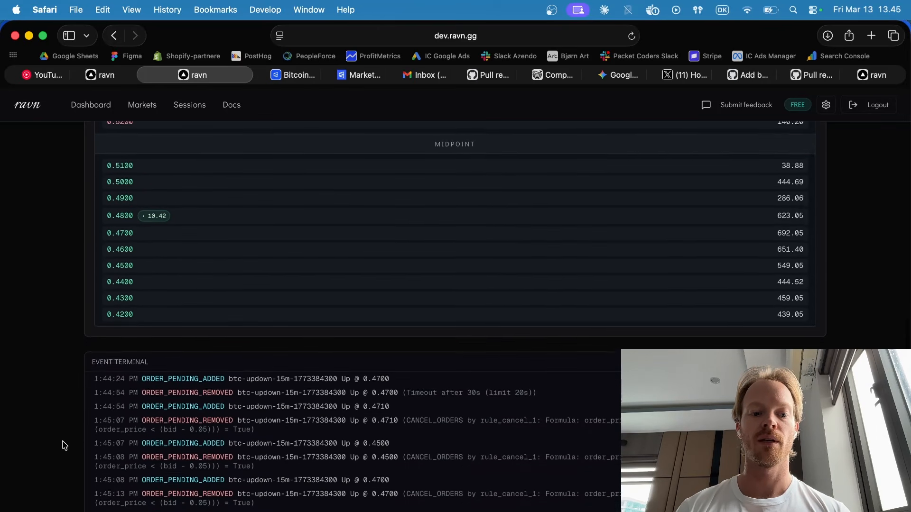
pyautogui.scroll(-1, 59, 427)
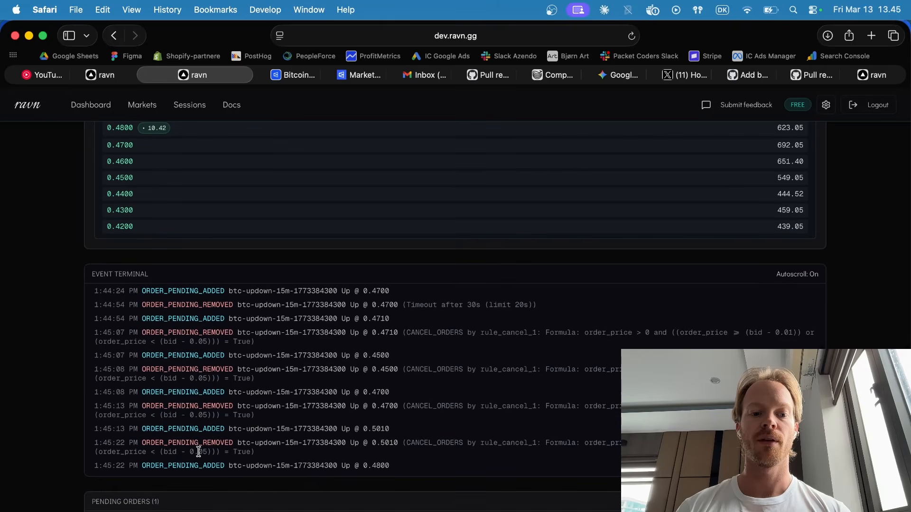
pyautogui.scroll(2, 55, 408)
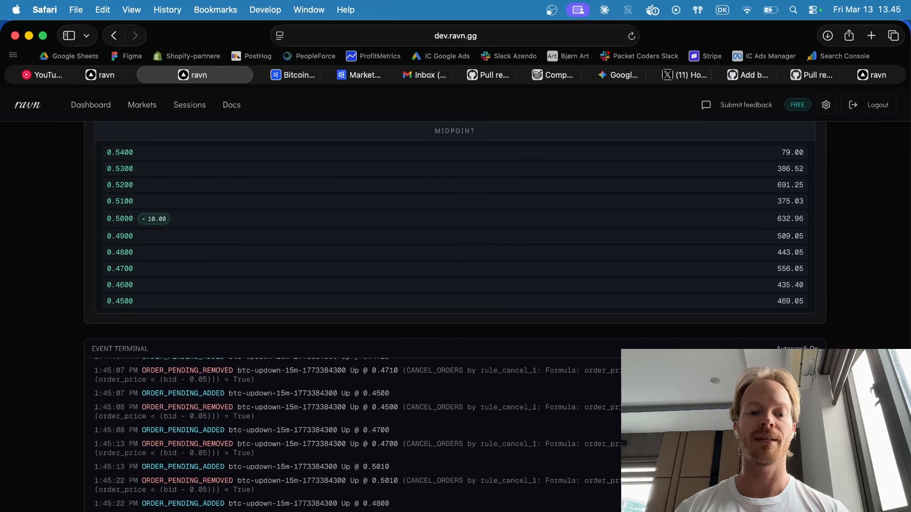
pyautogui.scroll(-1, 259, 493)
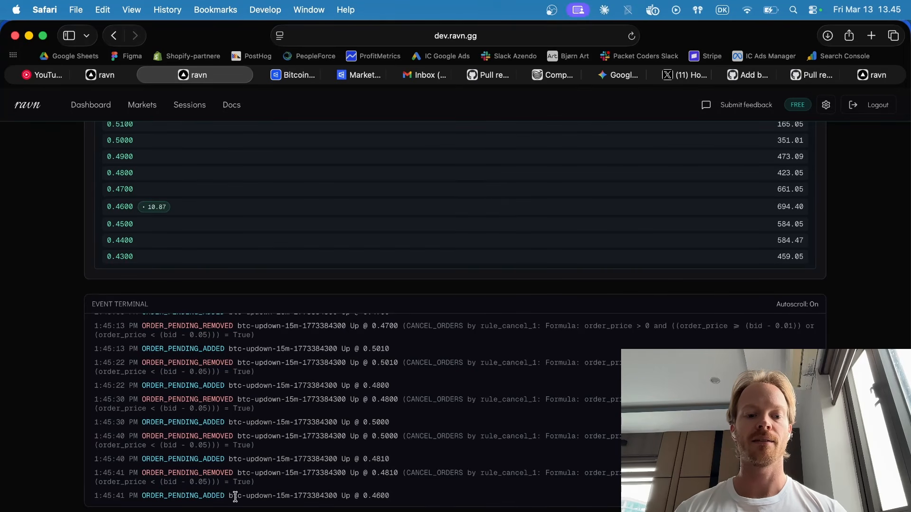
pyautogui.moveTo(390, 495); pyautogui.dragTo(365, 496)
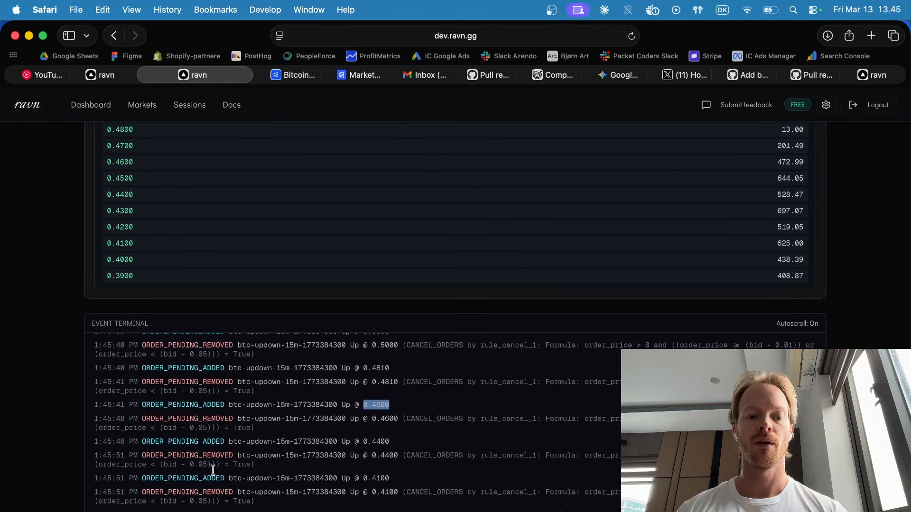
pyautogui.scroll(-2, 289, 463)
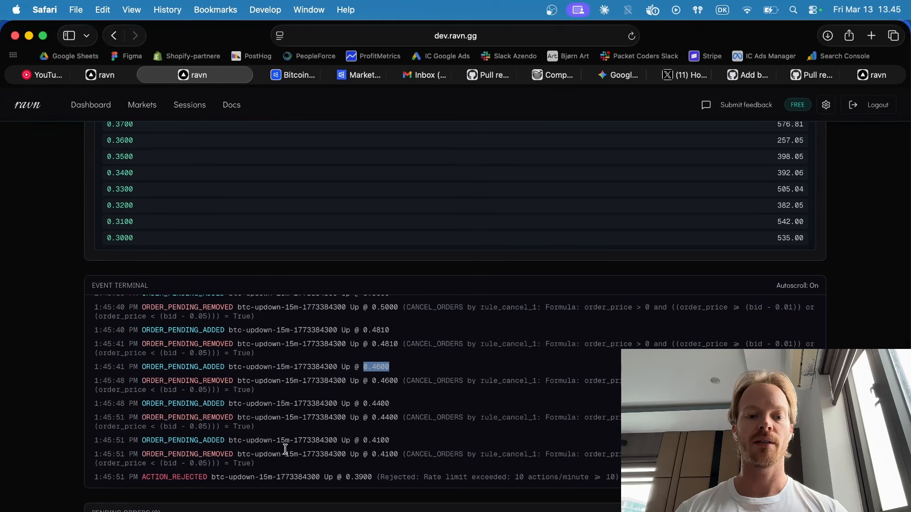
# Read the reason given in the event terminal's ACTION_REJECTED entry and look back through the preceding order events.
pyautogui.click(285, 449)
pyautogui.moveTo(95, 477); pyautogui.dragTo(249, 464)
pyautogui.click(247, 475)
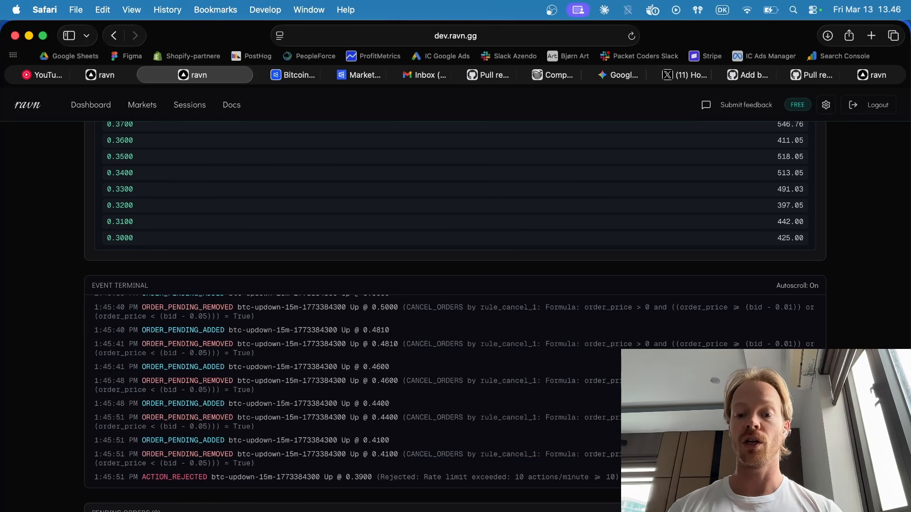
pyautogui.moveTo(621, 478); pyautogui.dragTo(508, 477)
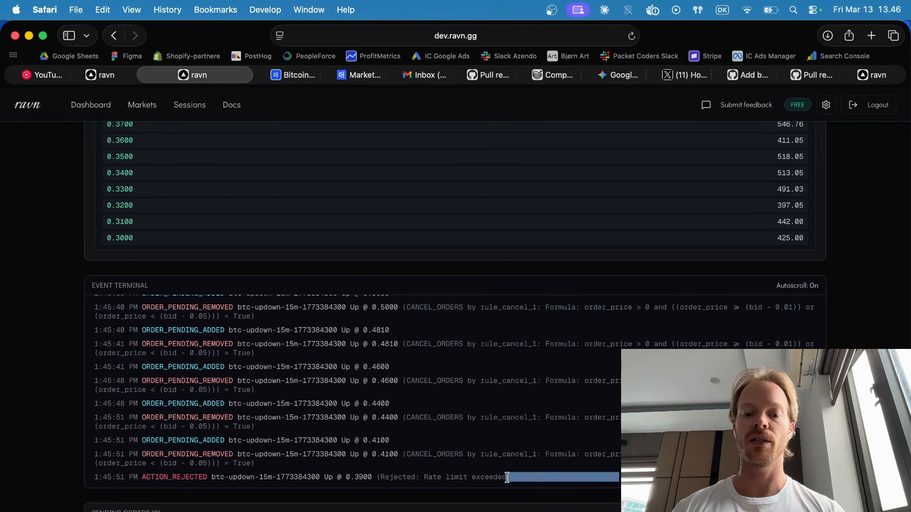
pyautogui.click(507, 478)
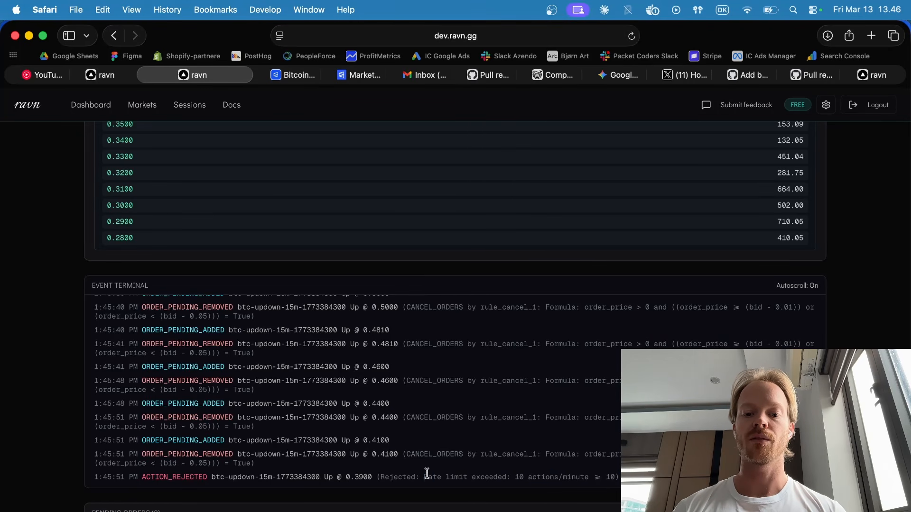
pyautogui.moveTo(423, 474); pyautogui.dragTo(548, 469)
pyautogui.click(549, 473)
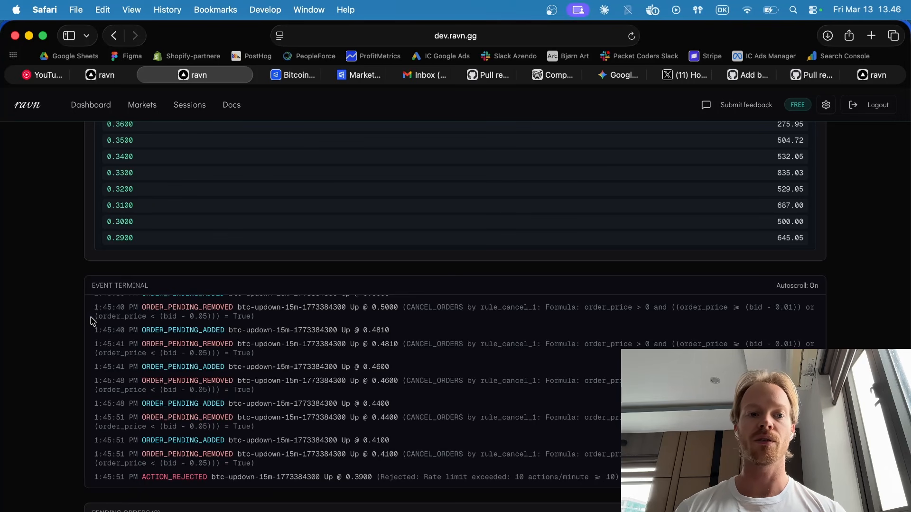
pyautogui.scroll(5, 59, 304)
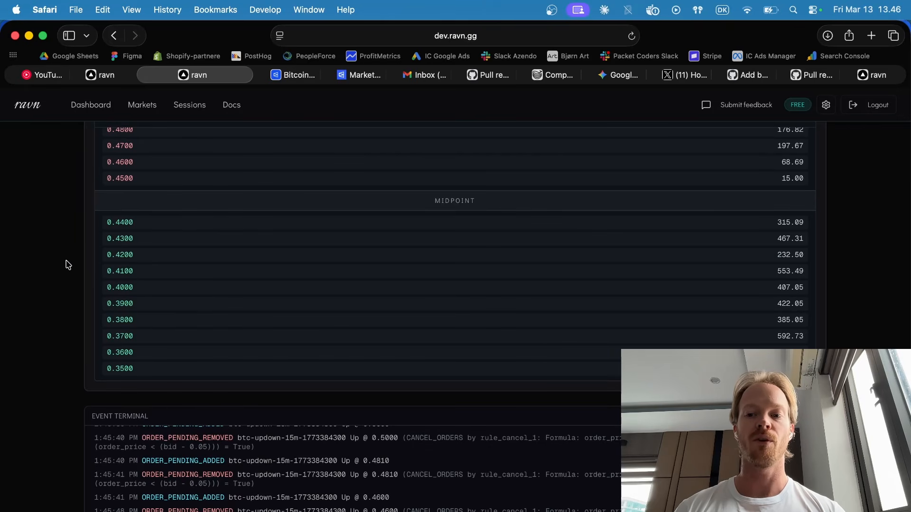
pyautogui.scroll(-5, 41, 297)
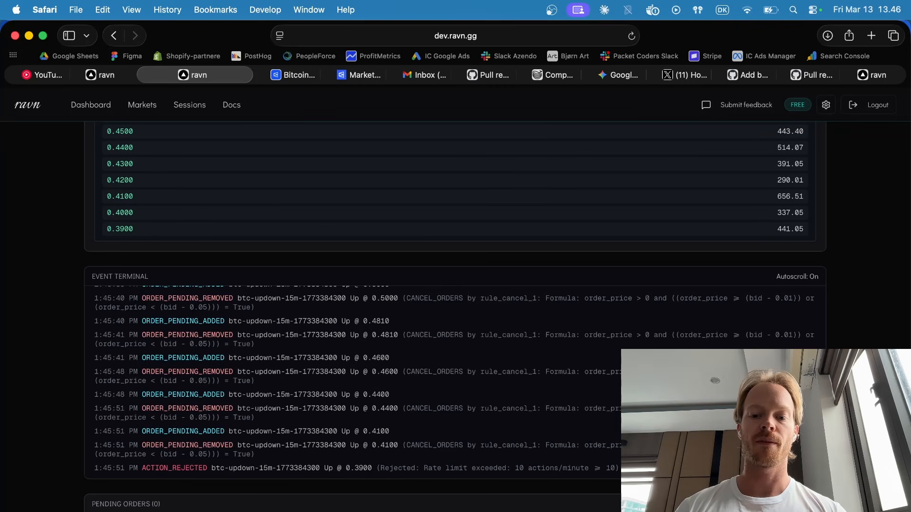
pyautogui.scroll(5, 604, 413)
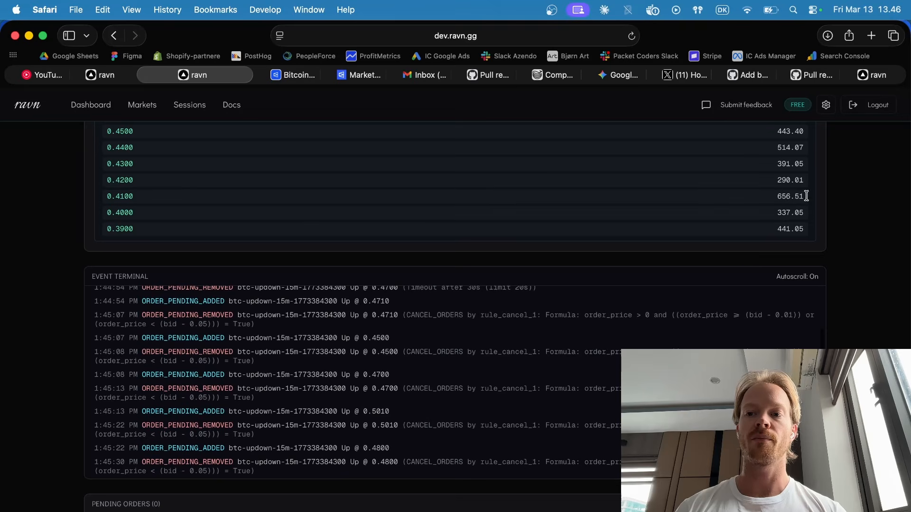
# Open the account settings and review the risk profile's Max Actions Per Minute rate limit.
pyautogui.click(827, 105)
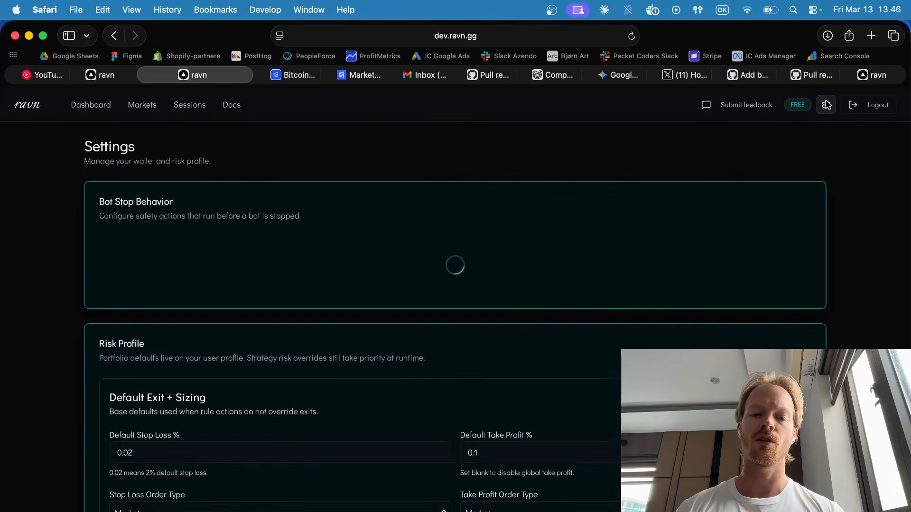
pyautogui.scroll(-5, 848, 314)
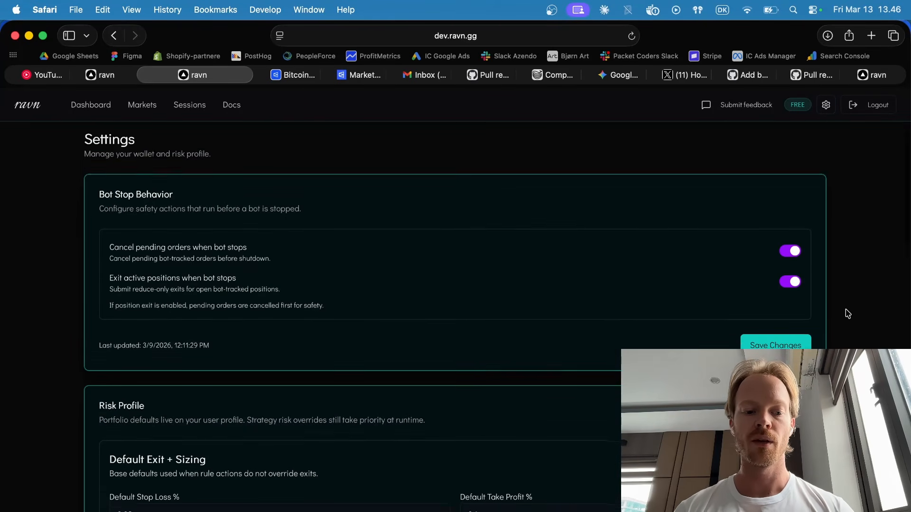
pyautogui.scroll(-10, 847, 314)
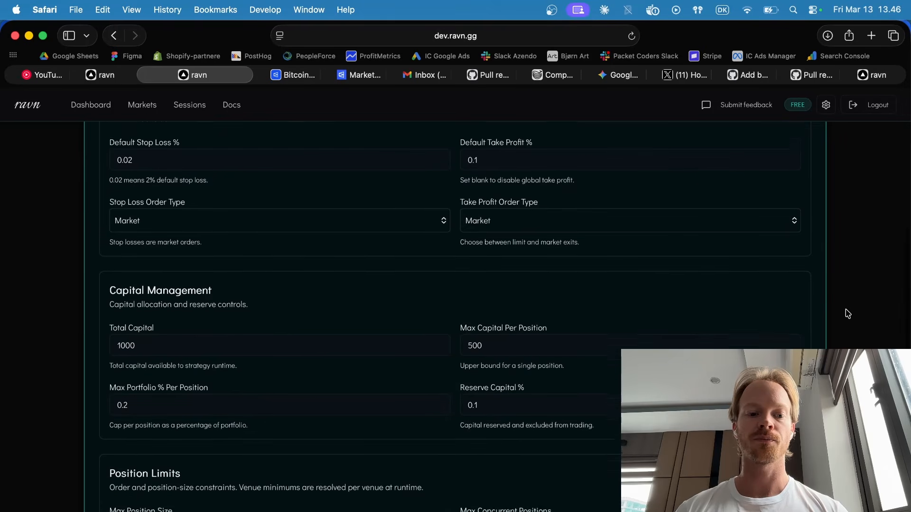
pyautogui.scroll(-5, 848, 314)
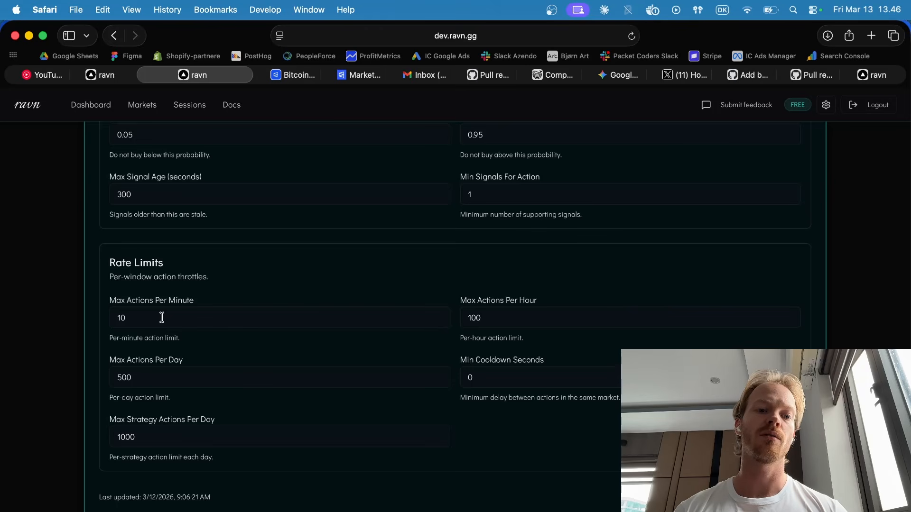
pyautogui.click(161, 317)
pyautogui.hotkey('shift', 'Left')
pyautogui.press('Right')
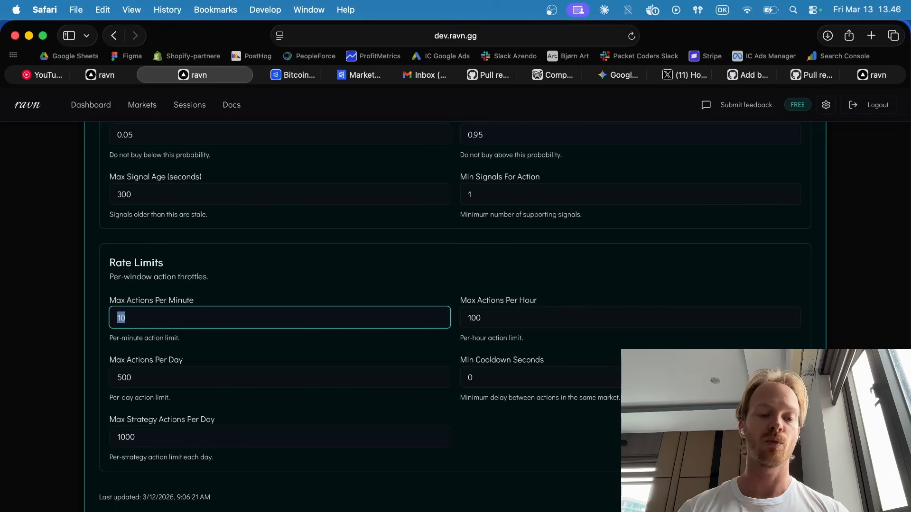
pyautogui.press('Right')
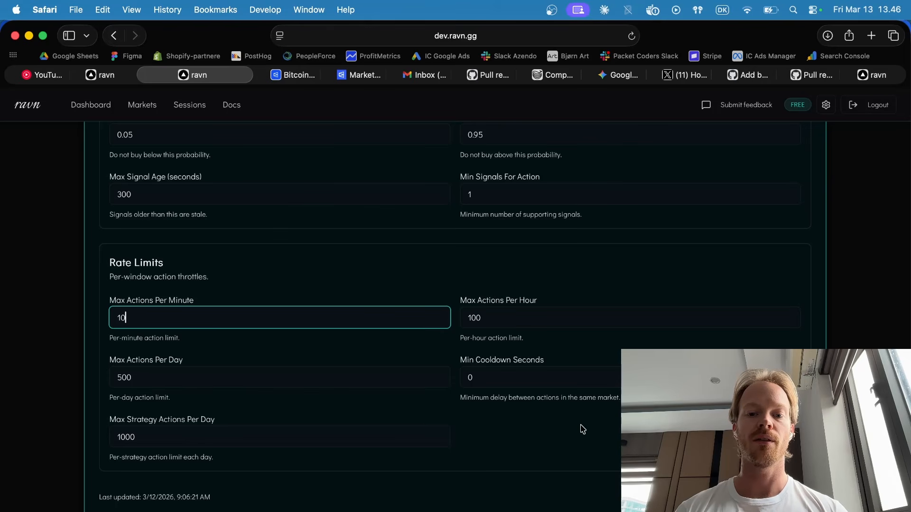
pyautogui.scroll(5, 341, 386)
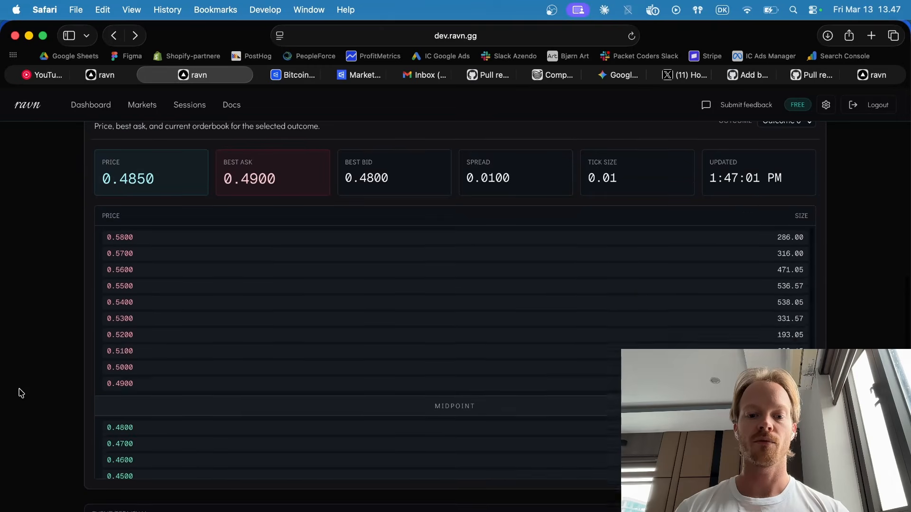
# Recheck the running 15M market making bot's event terminal, orderbook and live price view, and return to the dashboard.
pyautogui.scroll(-4, 19, 393)
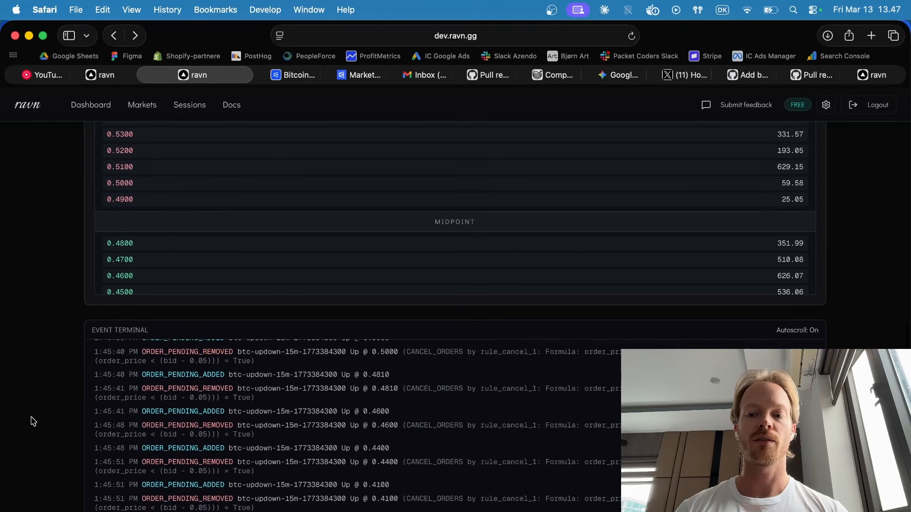
pyautogui.scroll(-2, 33, 421)
pyautogui.scroll(1, 33, 422)
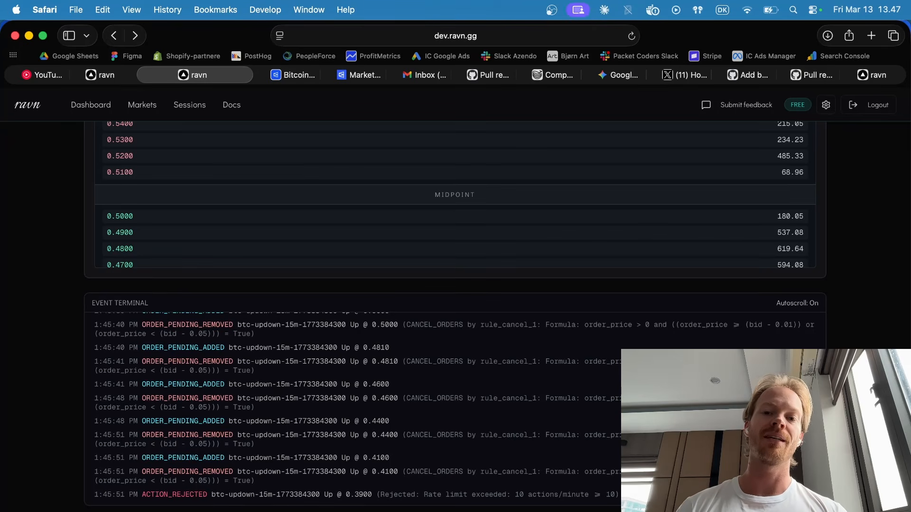
pyautogui.scroll(-2, 455, 313)
pyautogui.scroll(7, 455, 313)
pyautogui.scroll(-3, 361, 308)
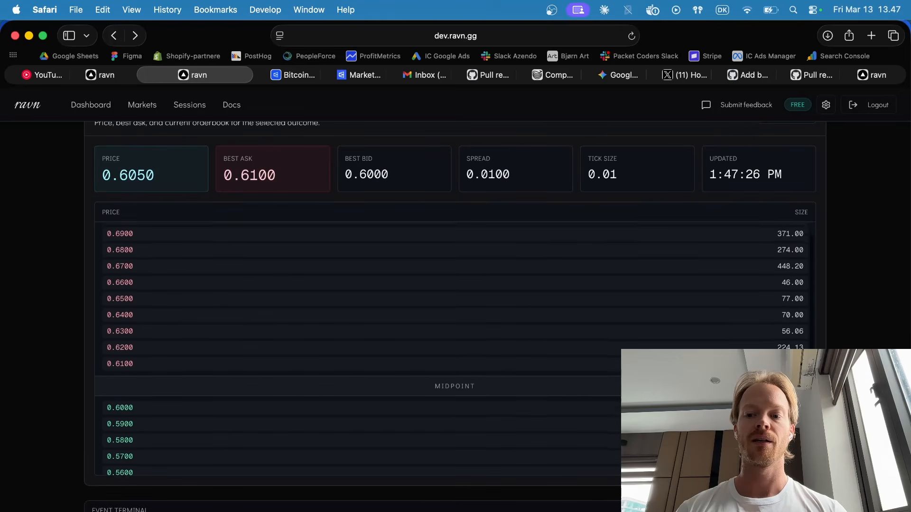
pyautogui.scroll(2, 881, 328)
pyautogui.scroll(4, 881, 328)
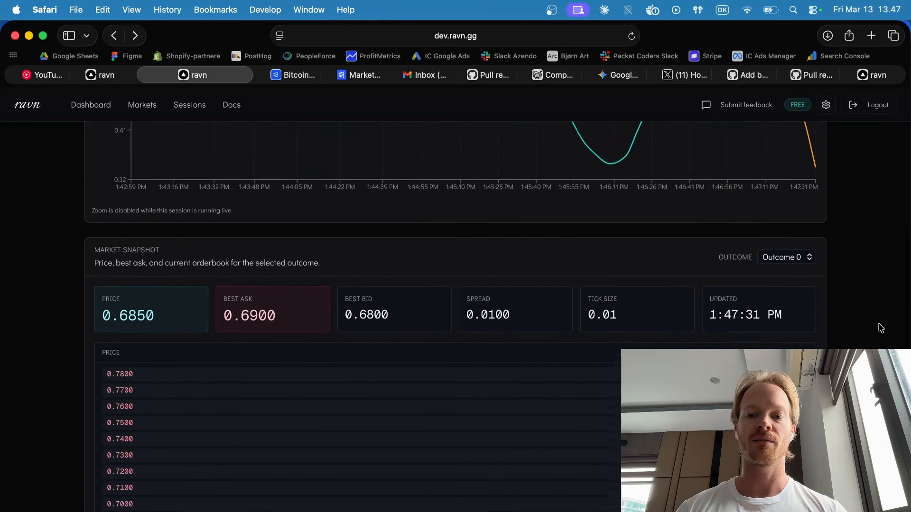
pyautogui.scroll(-1, 881, 328)
pyautogui.scroll(-3, 881, 328)
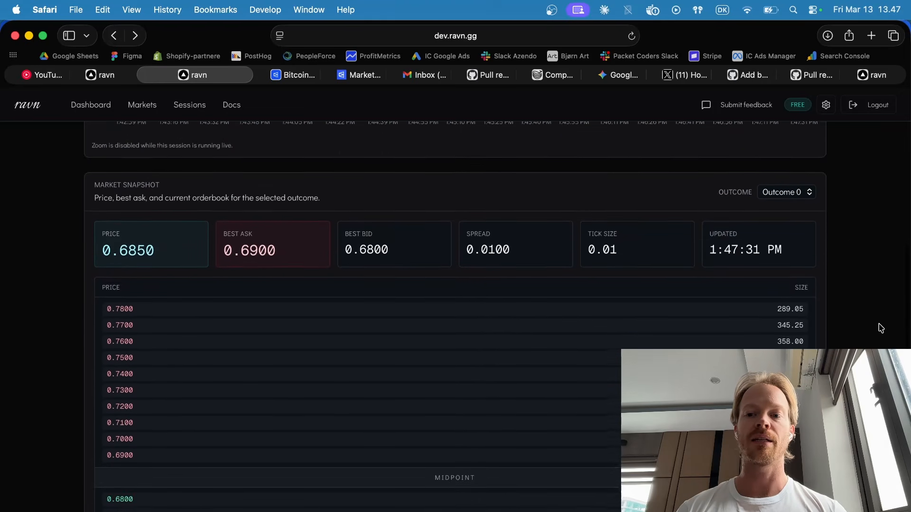
pyautogui.scroll(10, 881, 328)
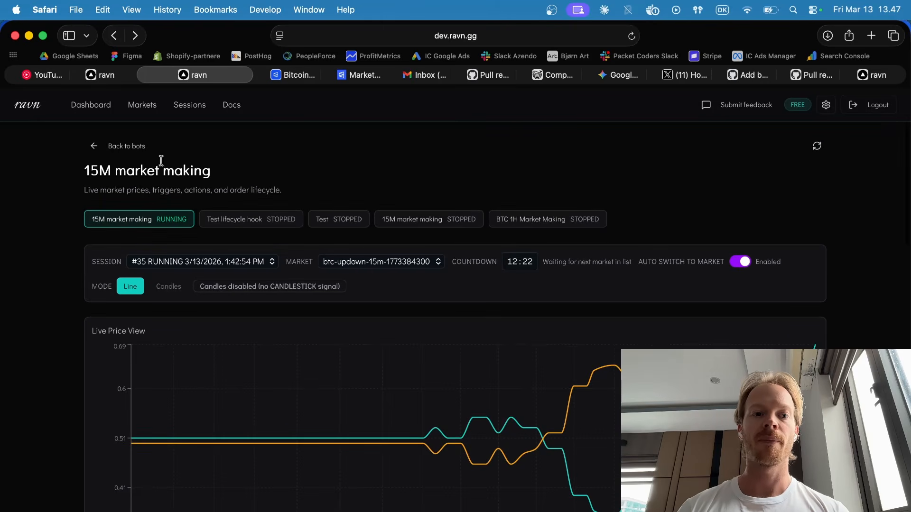
pyautogui.click(136, 152)
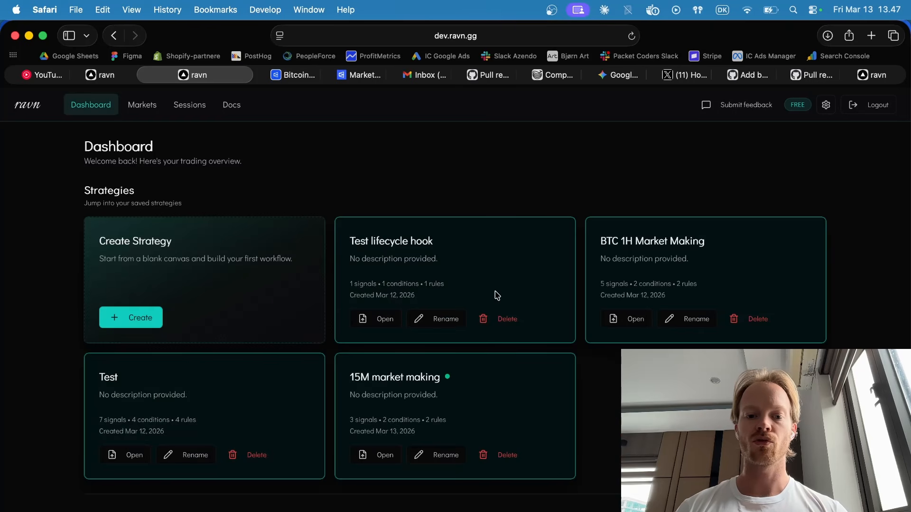
# Open the 15M market making strategy and spread out its nodes, moving the cancel node down and both BUY nodes and On Fill up.
pyautogui.click(381, 463)
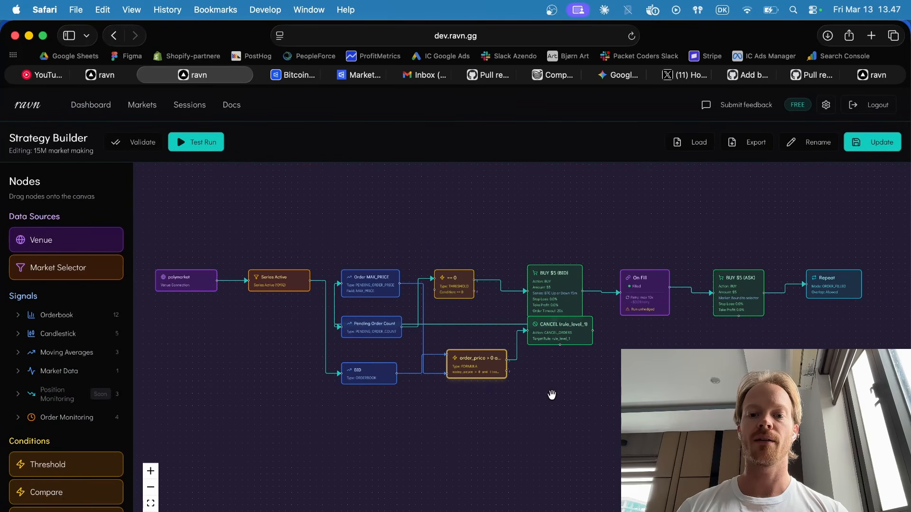
pyautogui.moveTo(560, 330); pyautogui.dragTo(563, 357)
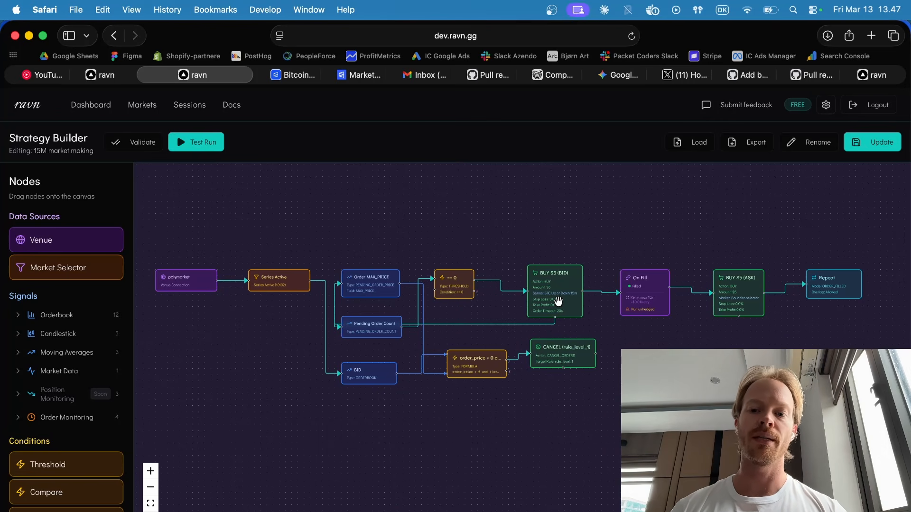
pyautogui.moveTo(558, 302); pyautogui.dragTo(553, 273)
pyautogui.moveTo(640, 284); pyautogui.dragTo(638, 251)
pyautogui.moveTo(533, 273); pyautogui.dragTo(535, 261)
pyautogui.moveTo(727, 297); pyautogui.dragTo(733, 254)
pyautogui.moveTo(641, 273); pyautogui.dragTo(640, 271)
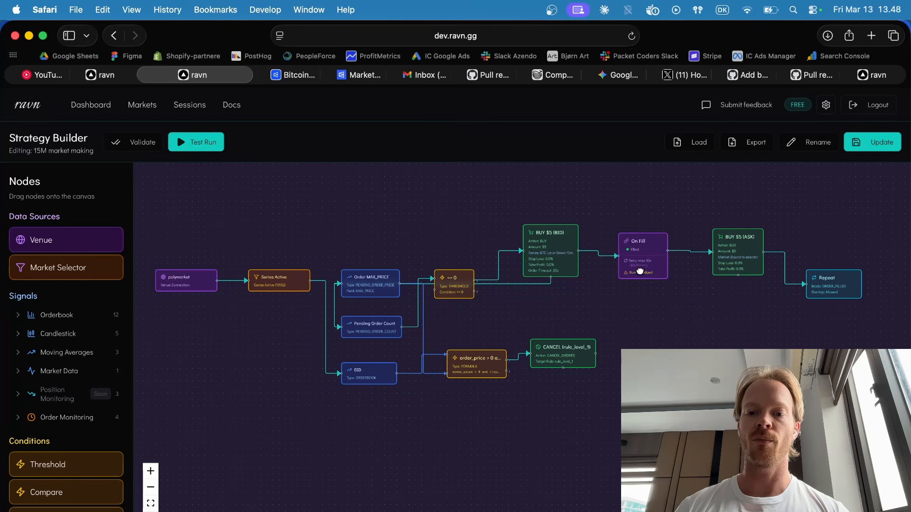
# Review the BUY $5 (BID) node's properties, including action type, market, outcome, amount and price strategy, and close them.
pyautogui.click(560, 255)
pyautogui.scroll(-3, 814, 252)
pyautogui.scroll(-3, 814, 251)
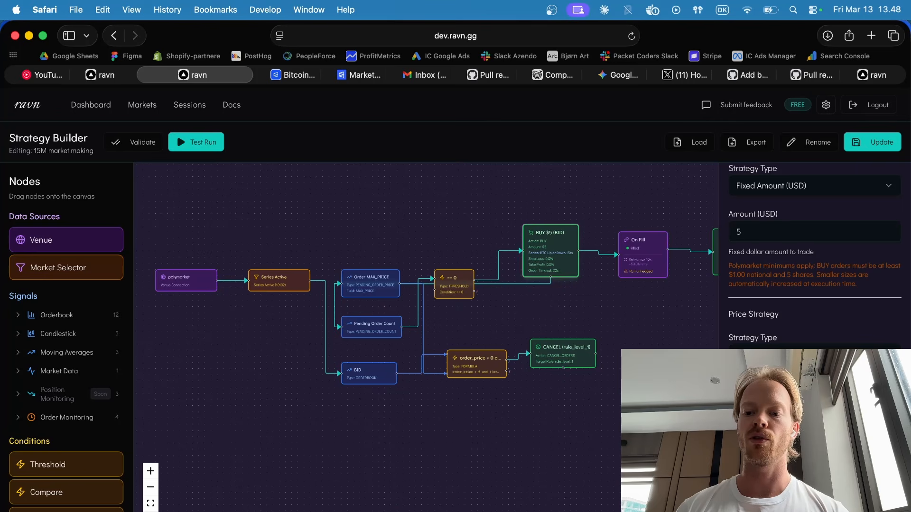
pyautogui.scroll(5, 814, 251)
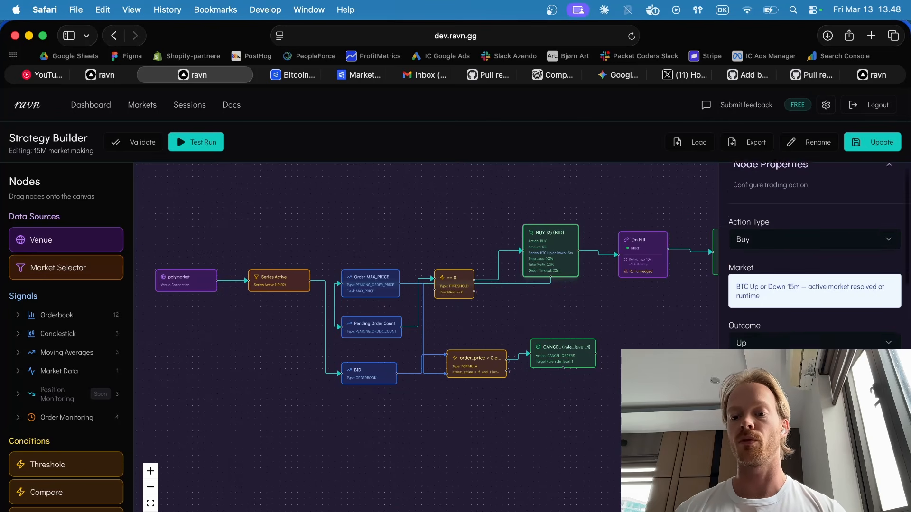
pyautogui.scroll(-3, 815, 252)
pyautogui.scroll(-2, 814, 260)
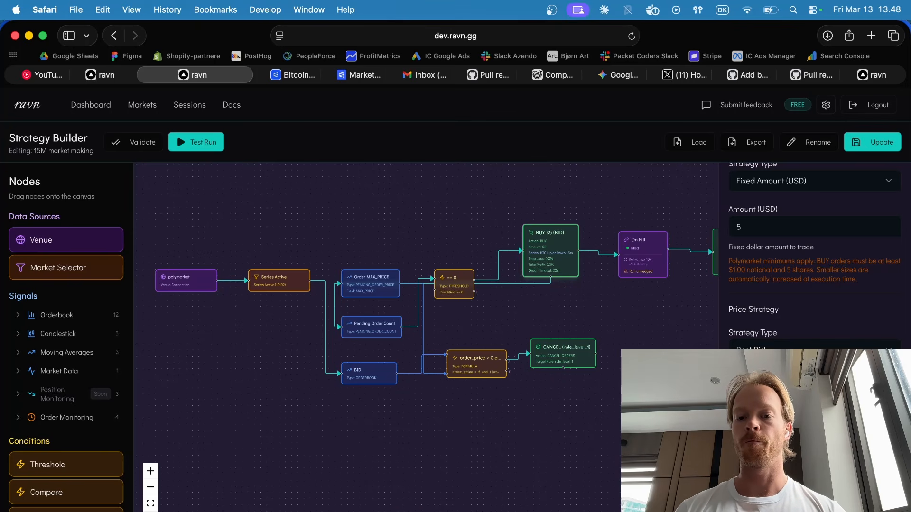
pyautogui.press('Escape')
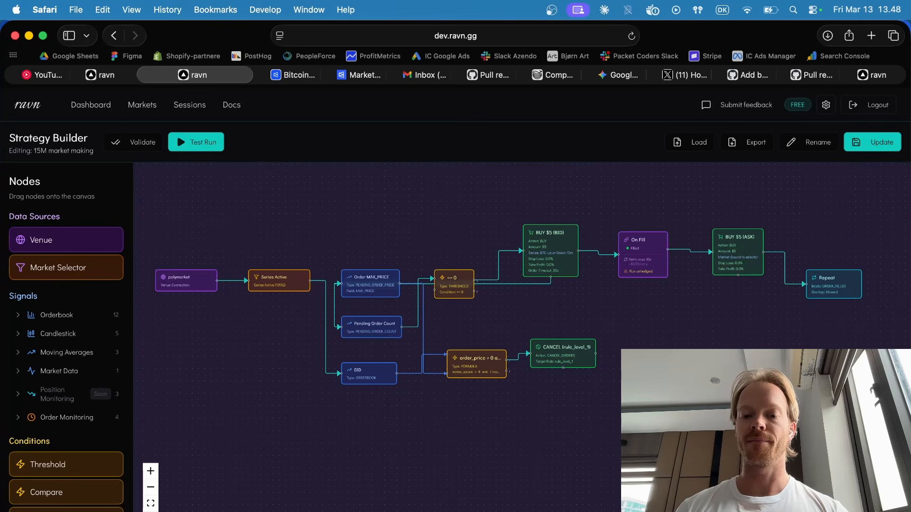
# Nudge the On Fill and BUY $5 (ASK) nodes upward and raise the == 0 threshold node in line with the bid branch.
pyautogui.moveTo(645, 260); pyautogui.dragTo(644, 256)
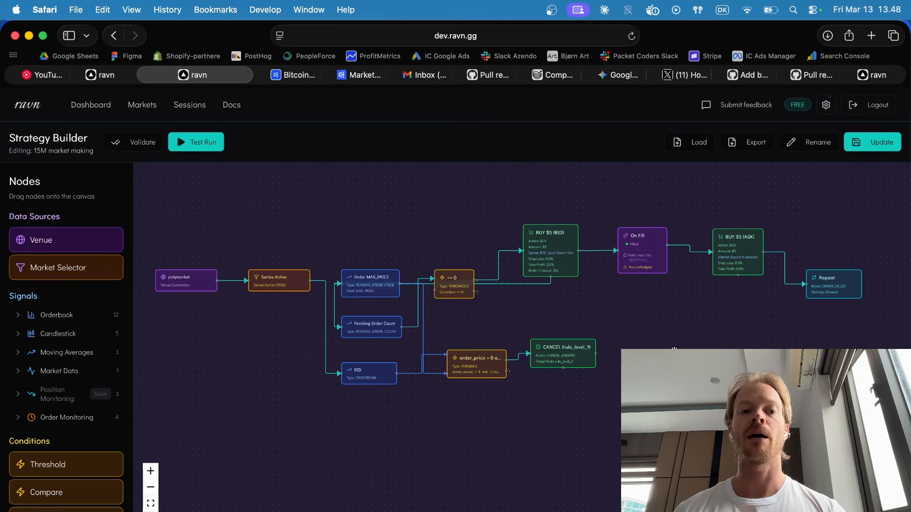
pyautogui.moveTo(746, 259); pyautogui.dragTo(746, 253)
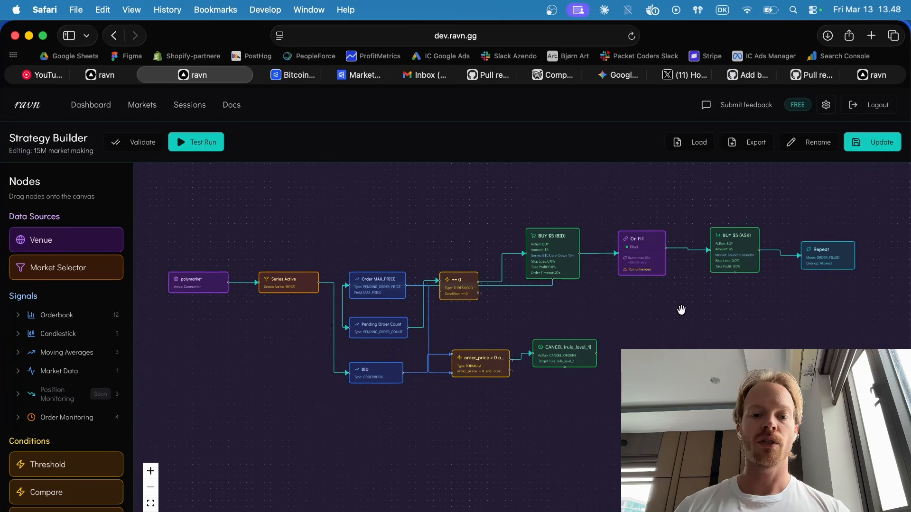
pyautogui.moveTo(657, 319); pyautogui.dragTo(647, 354)
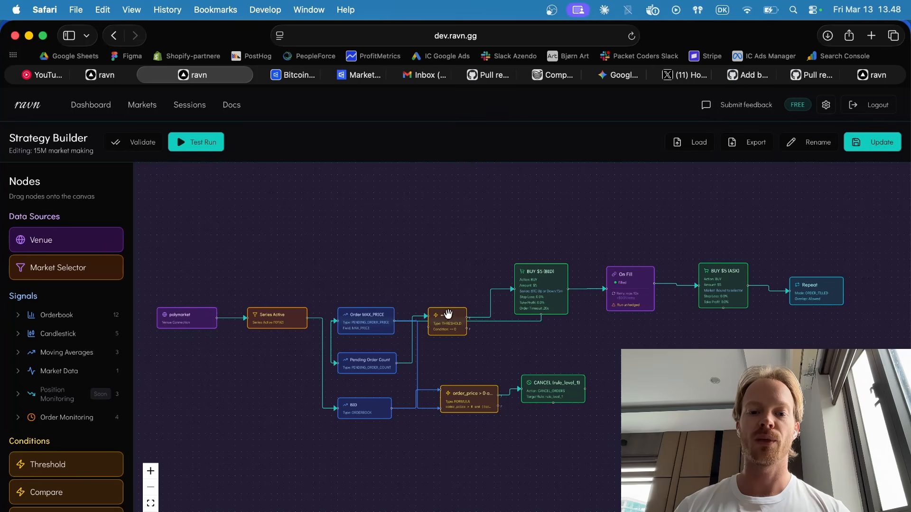
pyautogui.moveTo(447, 319); pyautogui.dragTo(446, 285)
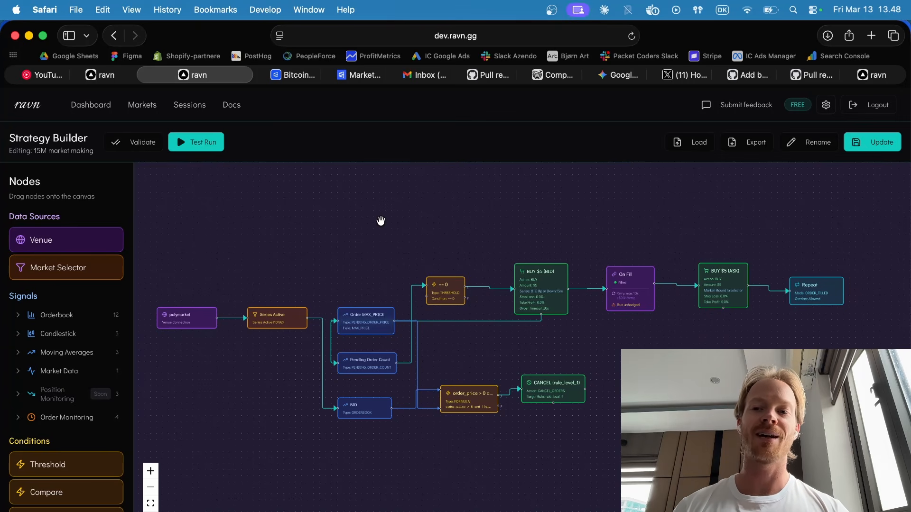
# Switch to Discord, look back through the PolyTraders general channel's messages and open the bot-development channel.
pyautogui.press('super+Tab')
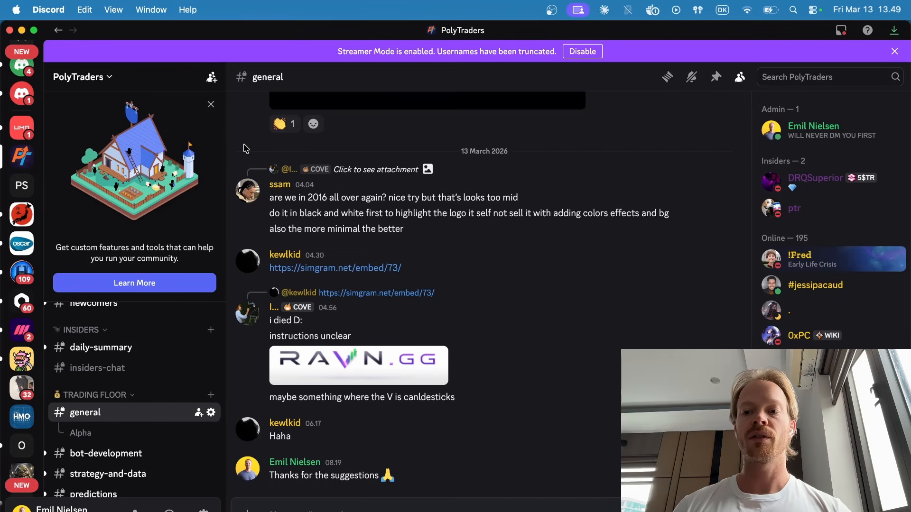
pyautogui.scroll(10, 407, 256)
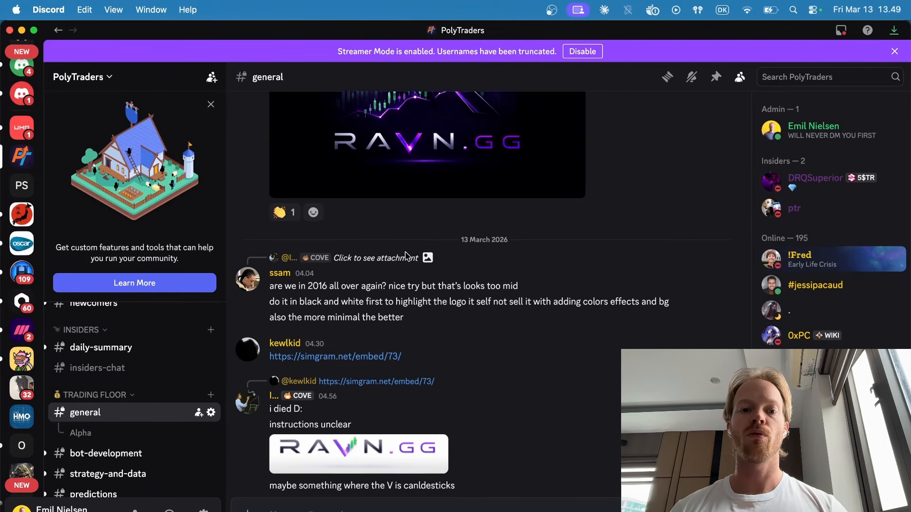
pyautogui.scroll(15, 407, 256)
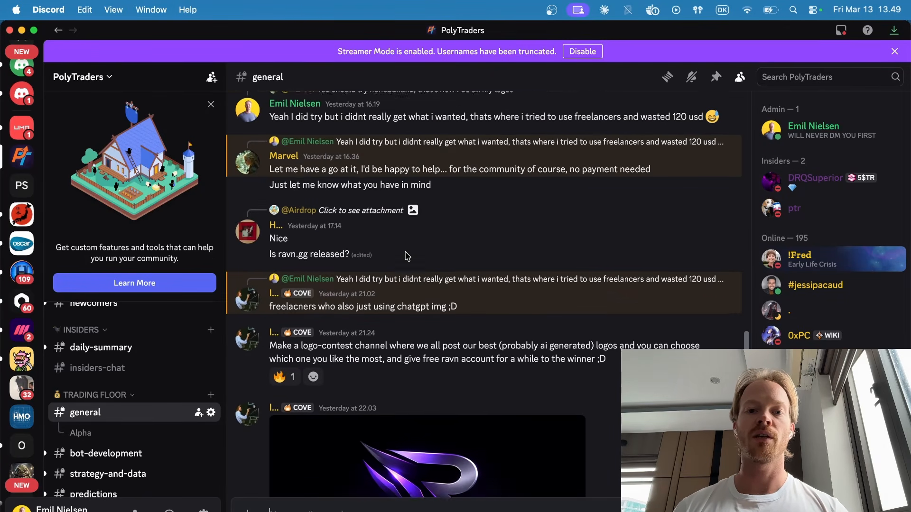
pyautogui.scroll(15, 407, 256)
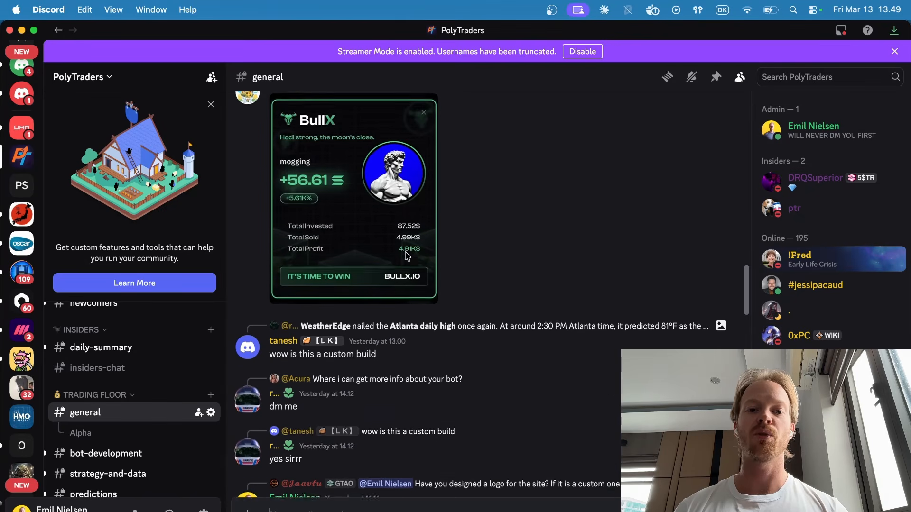
pyautogui.scroll(15, 406, 257)
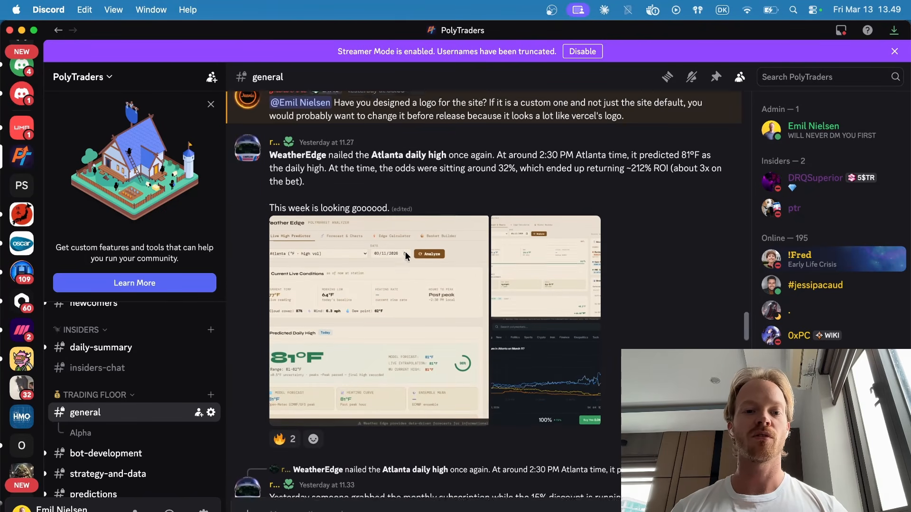
pyautogui.scroll(5, 407, 256)
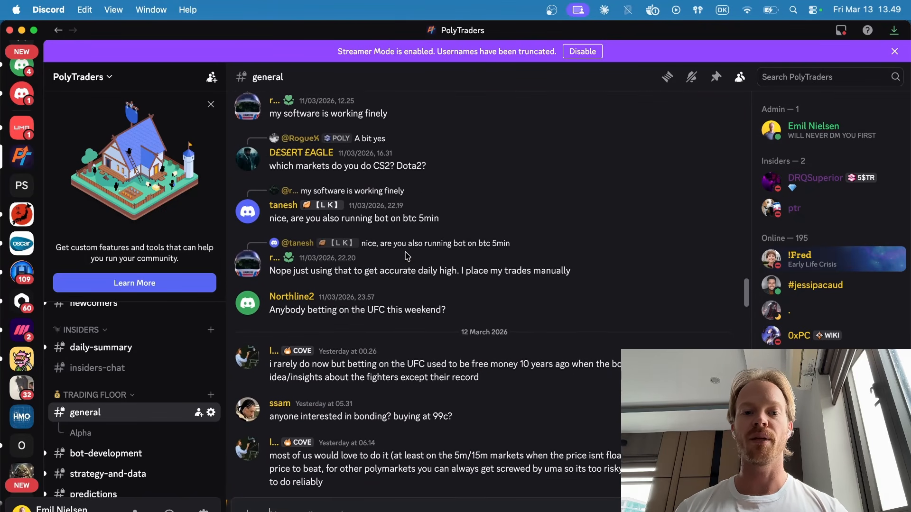
pyautogui.scroll(-3, 118, 409)
pyautogui.click(116, 397)
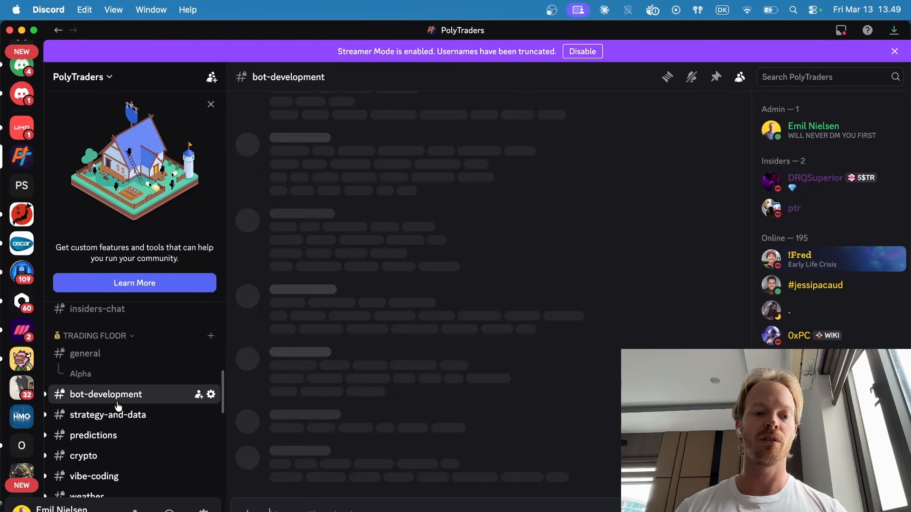